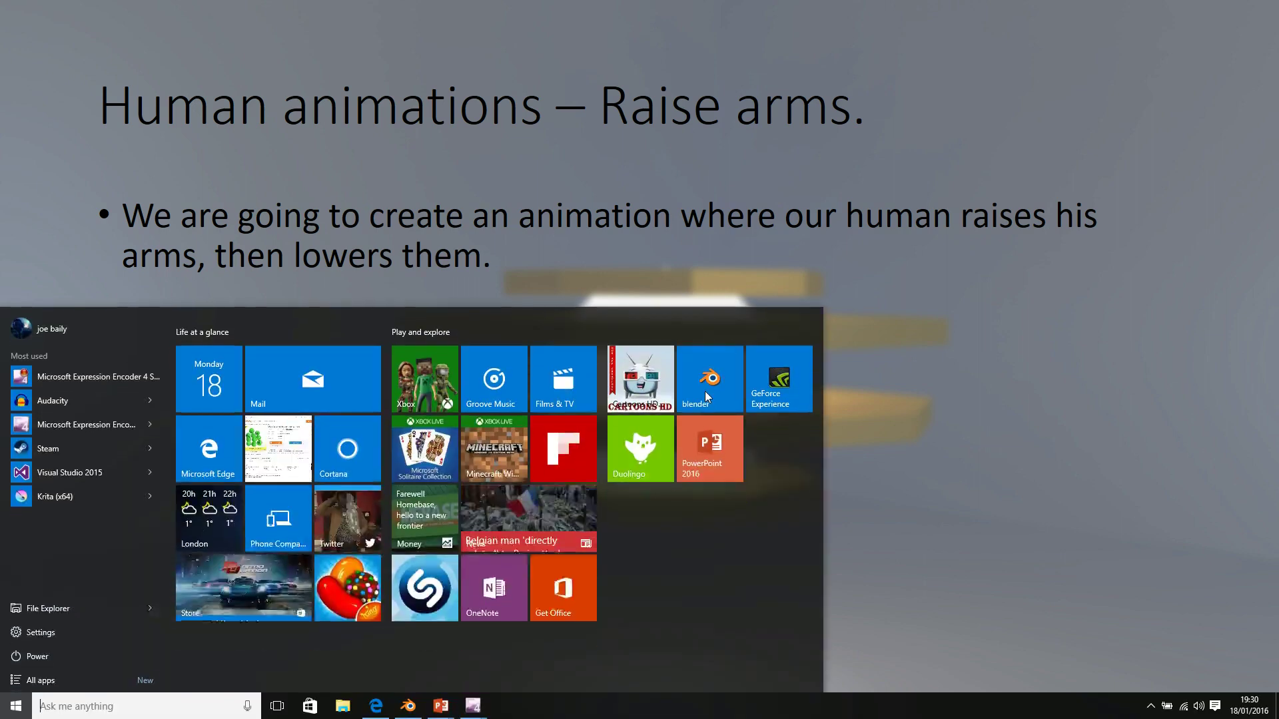
# - Switch from the PowerPoint raise-arms slide to the Blender window showing Human_base.blend
pyautogui.click(404, 707)
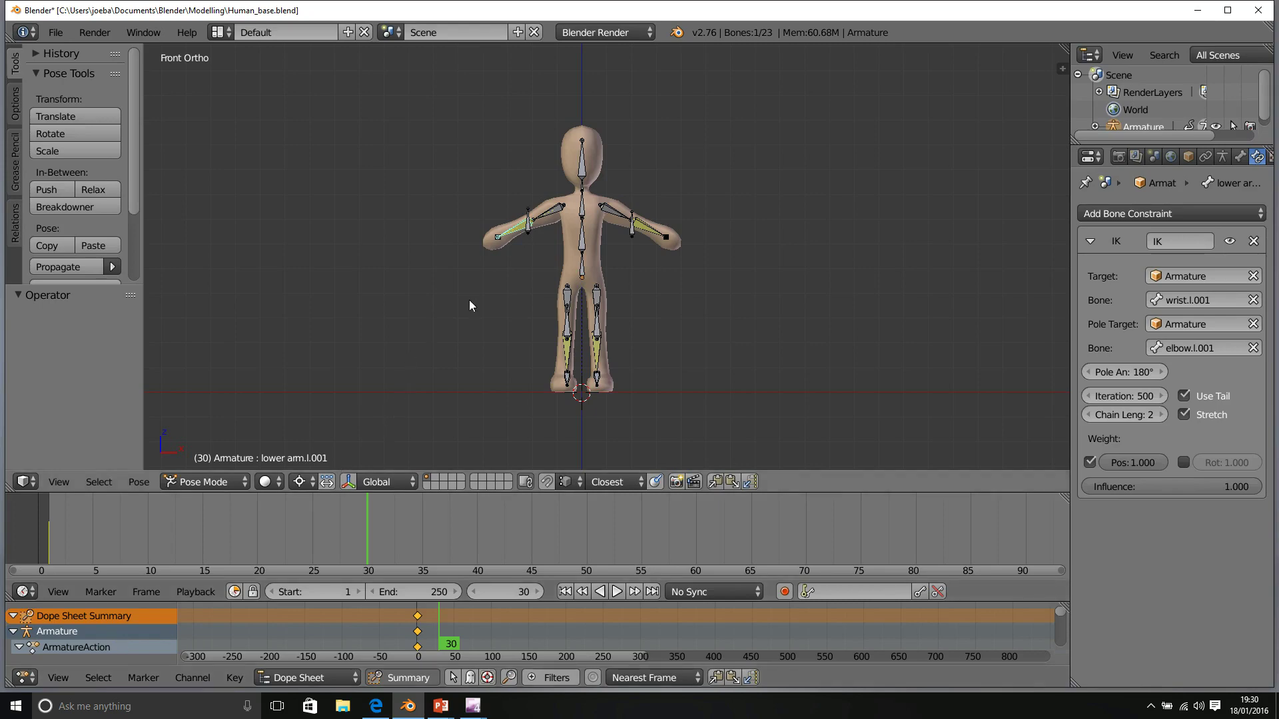
# - Zoom in and orbit the view to frame the character's arm and spine bones
pyautogui.scroll(5, 495, 284)
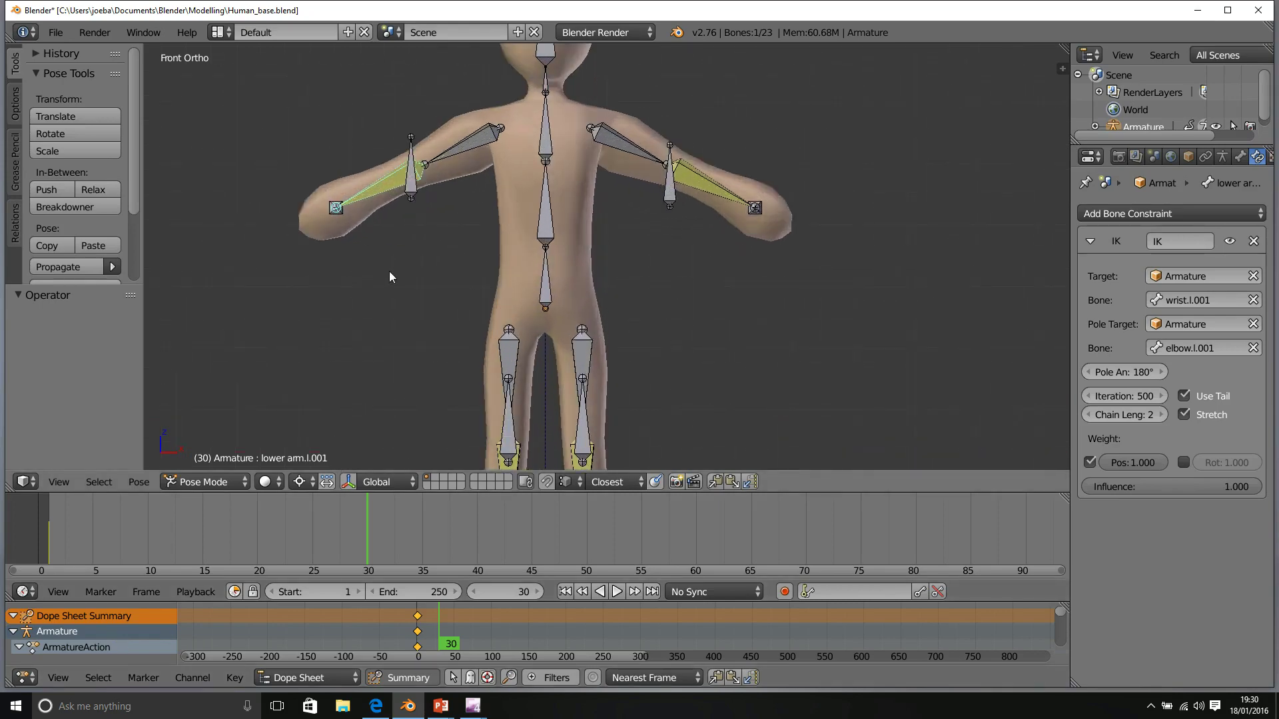
pyautogui.moveTo(401, 268); pyautogui.dragTo(551, 263, button='middle')
# - Drag the wrist.l.001 IK control down toward the hips so that arm hangs lowered
pyautogui.rightClick(364, 219)
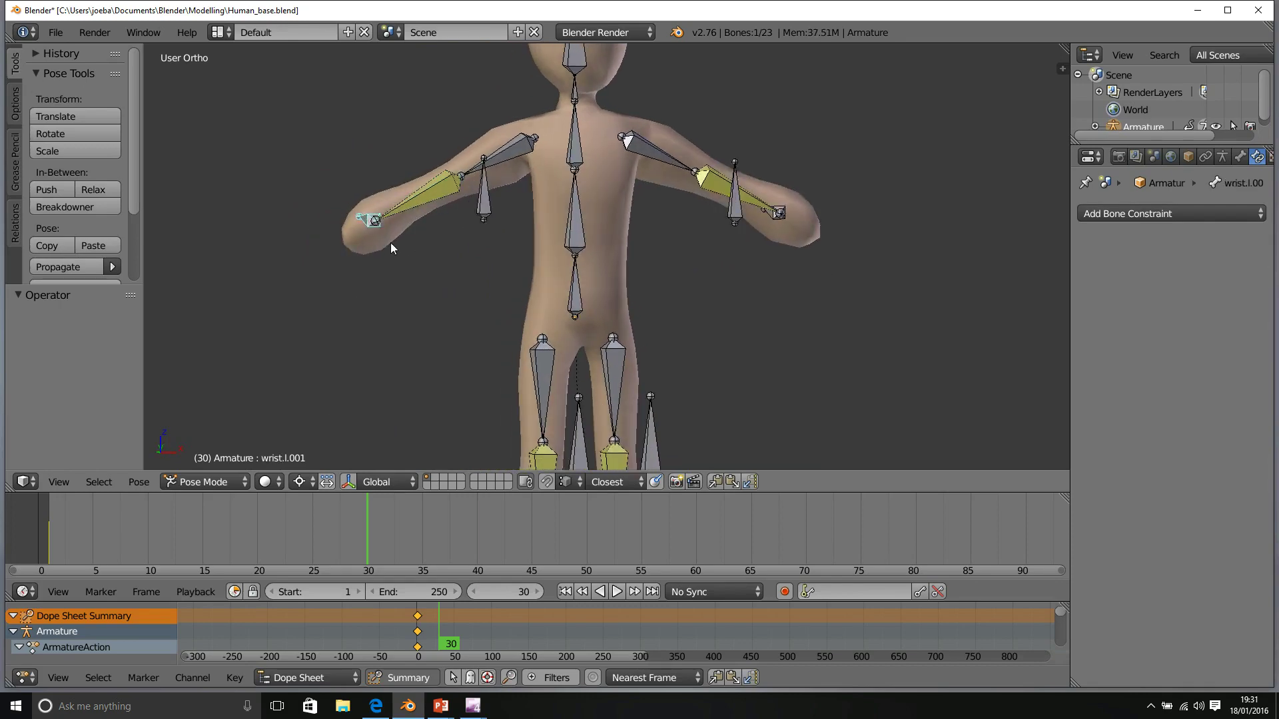
pyautogui.press('g')
pyautogui.rightClick(363, 276)
pyautogui.press('g')
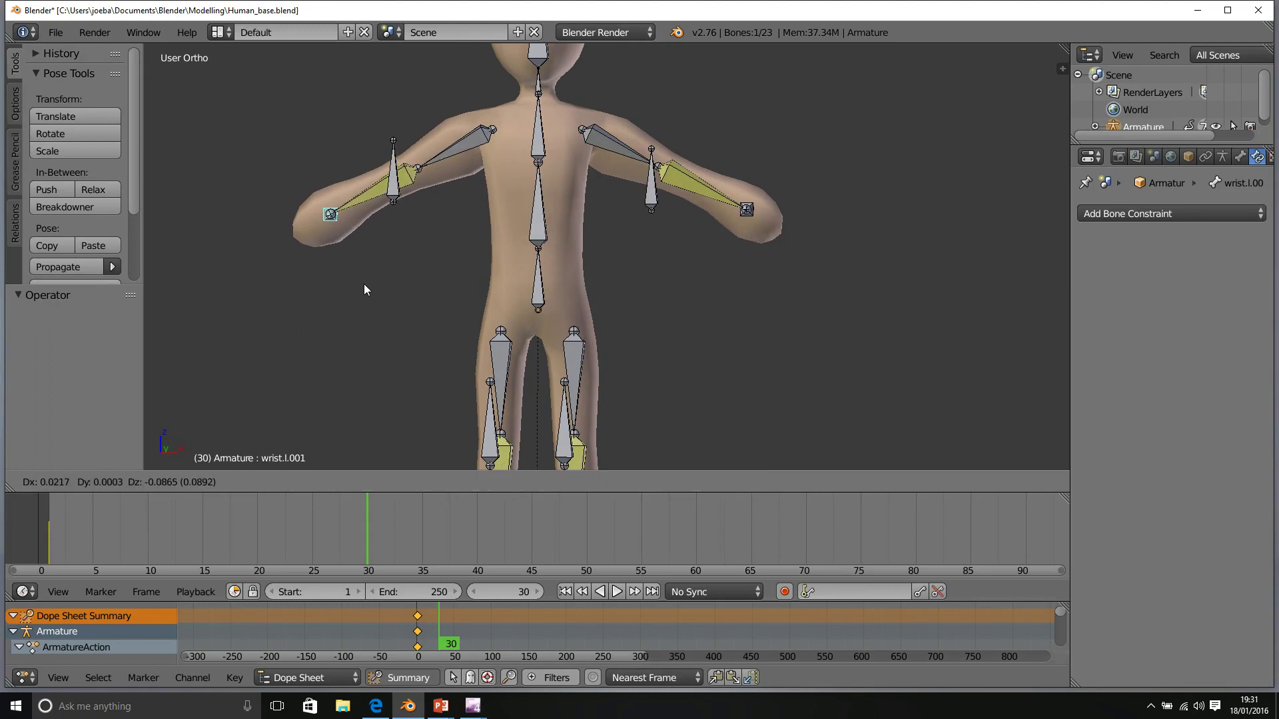
pyautogui.click(433, 362)
pyautogui.moveTo(480, 270); pyautogui.dragTo(557, 119, button='middle')
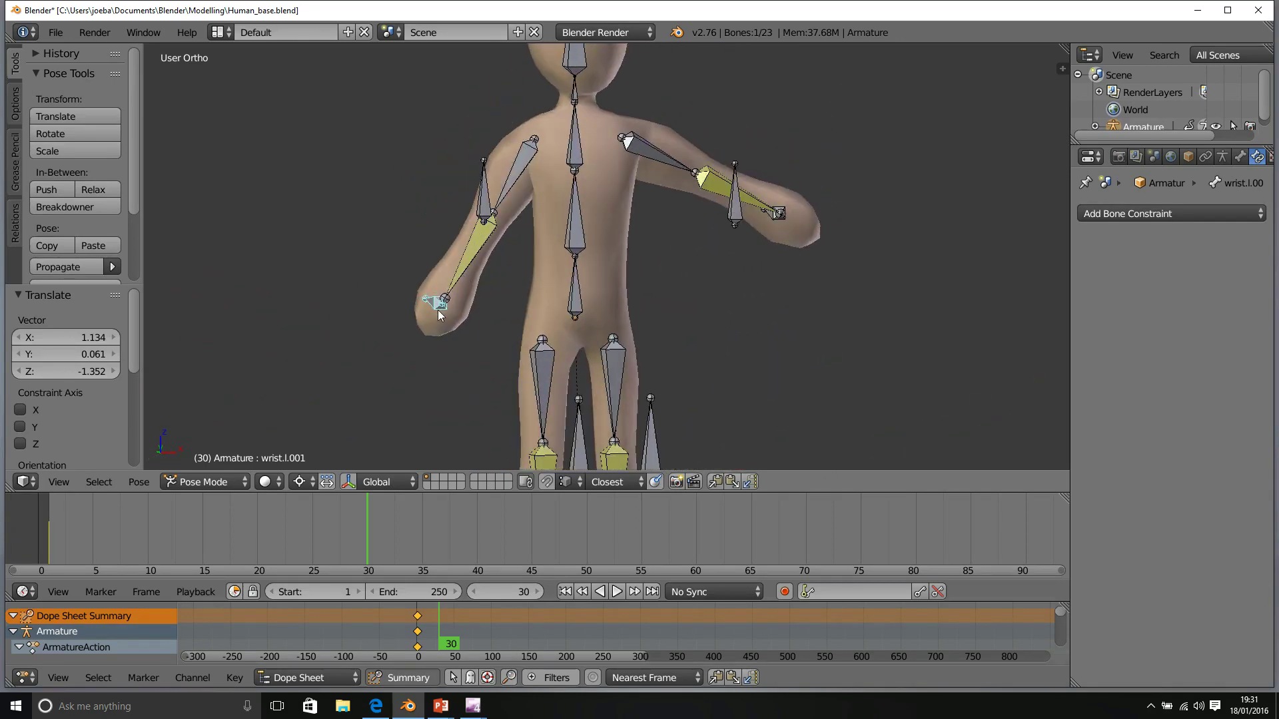
pyautogui.press('g')
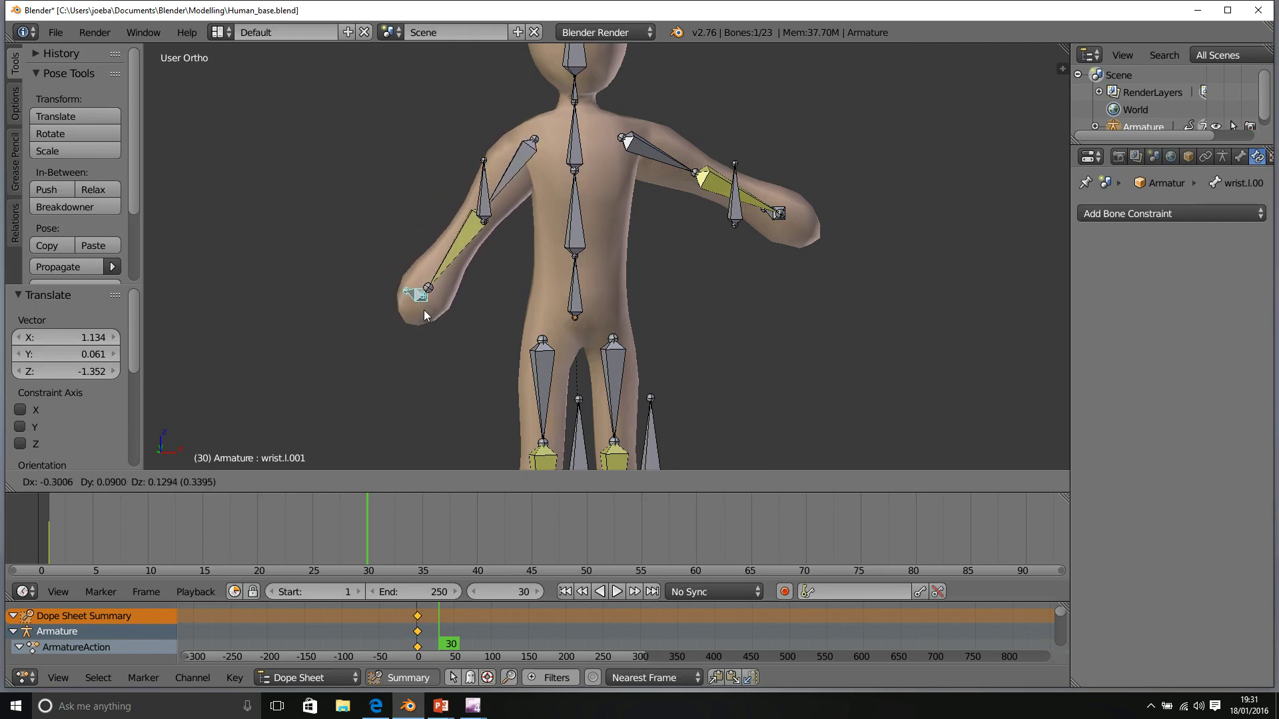
pyautogui.click(425, 309)
pyautogui.moveTo(435, 315)
pyautogui.mouseDown(button='middle')
pyautogui.moveTo(569, 329)
pyautogui.moveTo(350, 310)
pyautogui.moveTo(413, 319)
pyautogui.mouseUp(button='middle')
# - Move the wrist.l IK control down so the other arm hangs beside the body
pyautogui.rightClick(751, 211)
pyautogui.press('g')
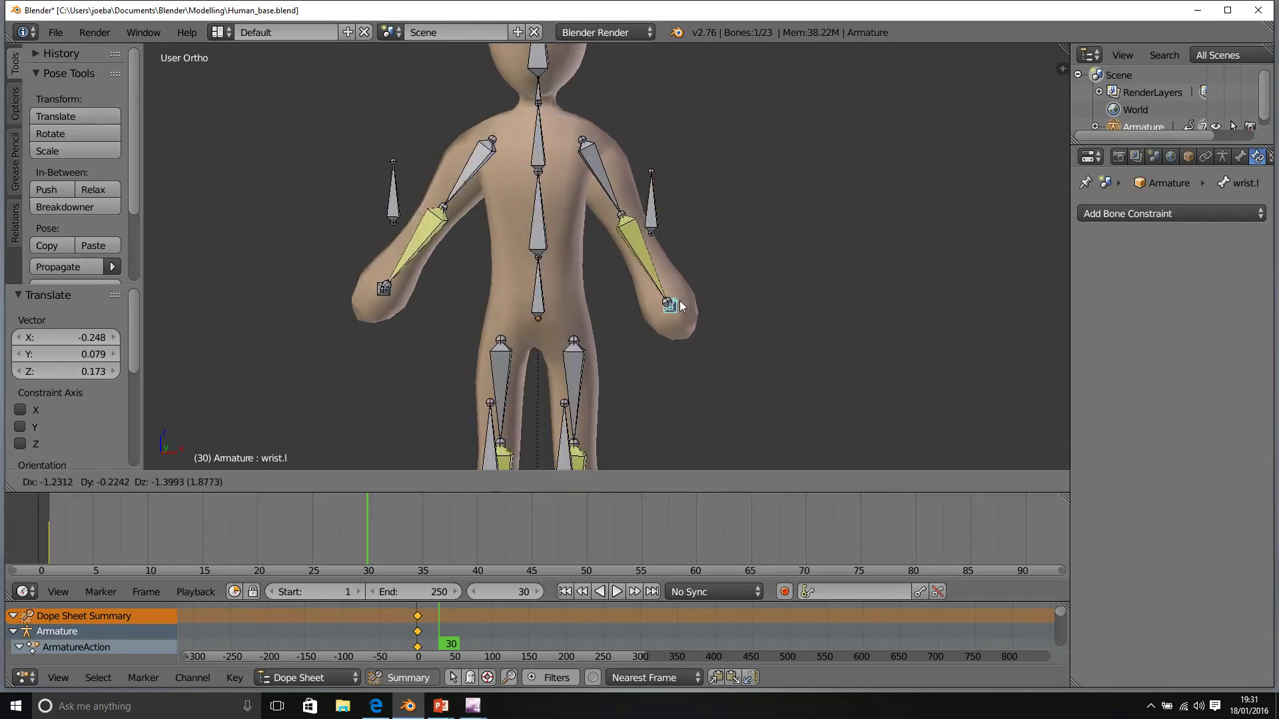
pyautogui.click(676, 307)
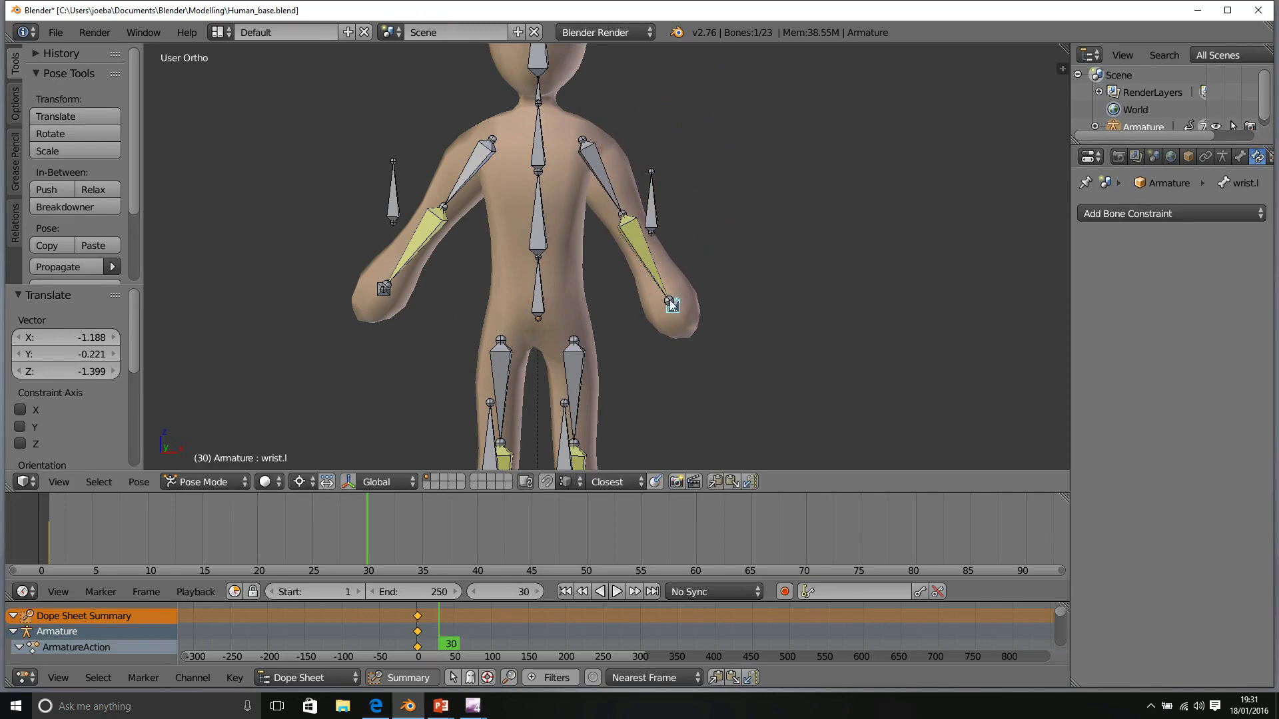
pyautogui.moveTo(530, 300); pyautogui.dragTo(498, 271, button='middle')
# - Select all bones, go to frame 1 and insert a LocRotScale keyframe for the arms-out pose
pyautogui.scroll(-5, 512, 271)
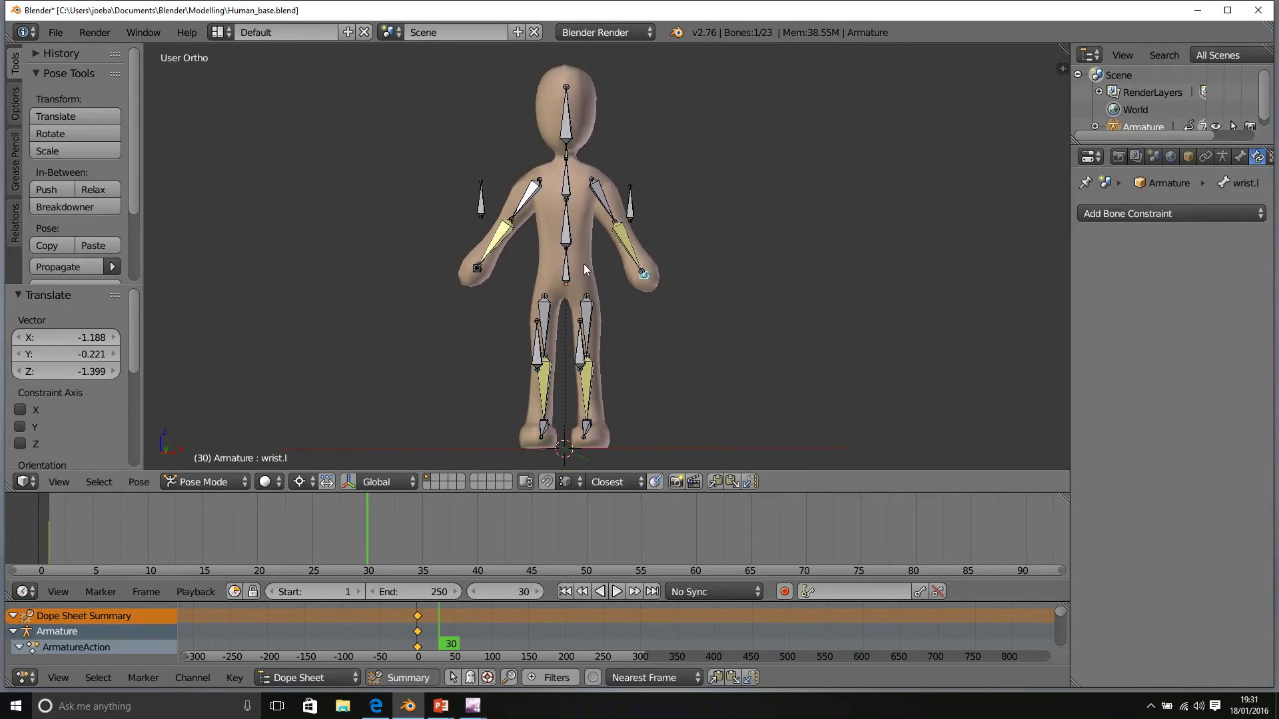
pyautogui.press('a')
pyautogui.press('a')
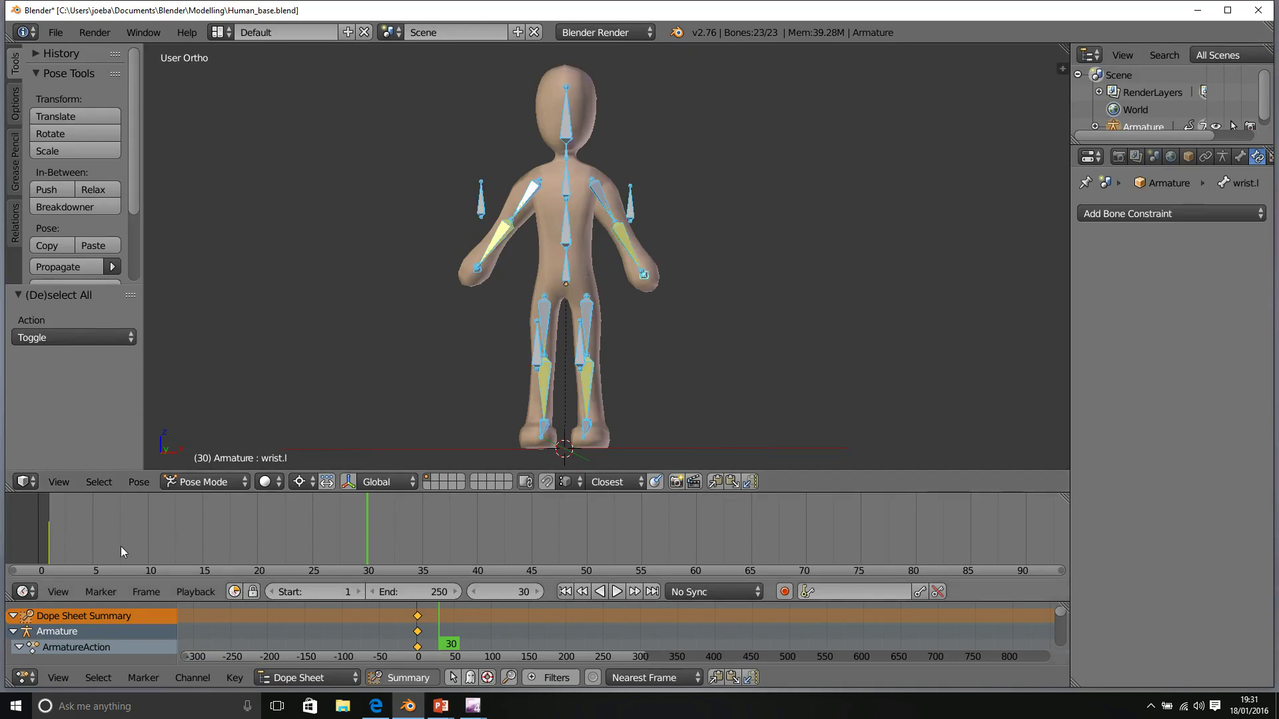
pyautogui.click(520, 590)
pyautogui.write('1')
pyautogui.press('Return')
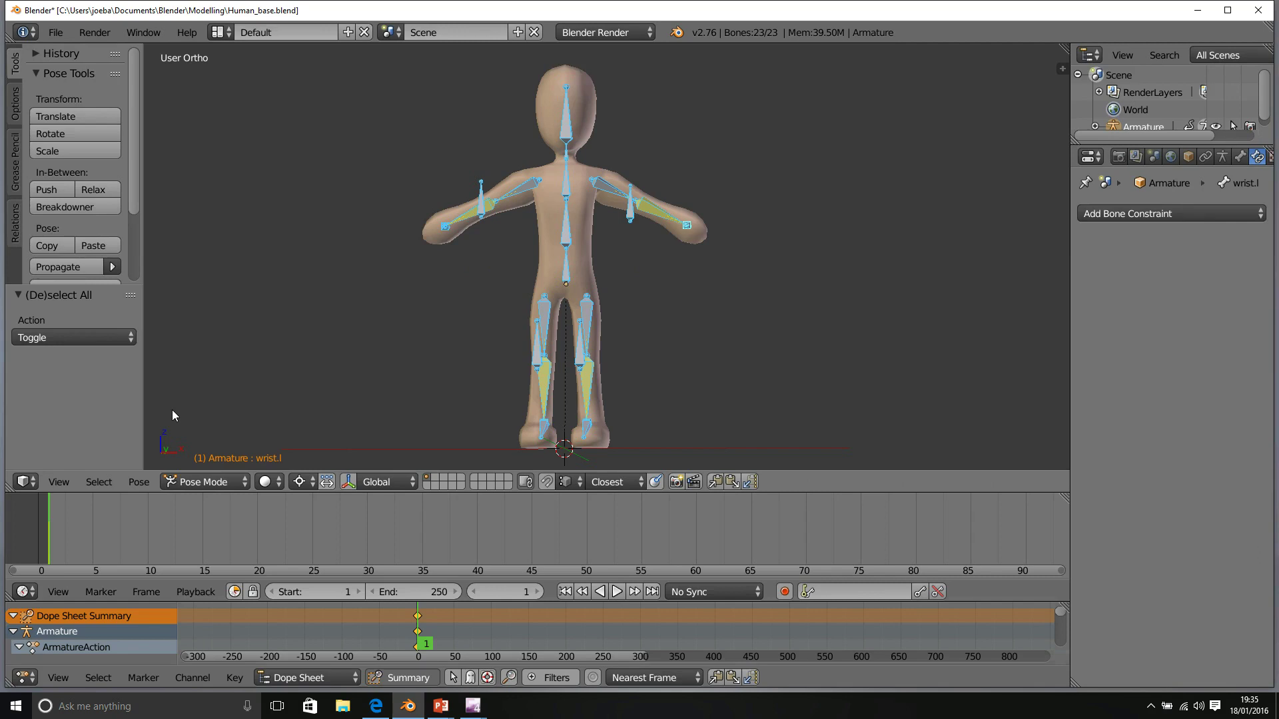
pyautogui.press('i')
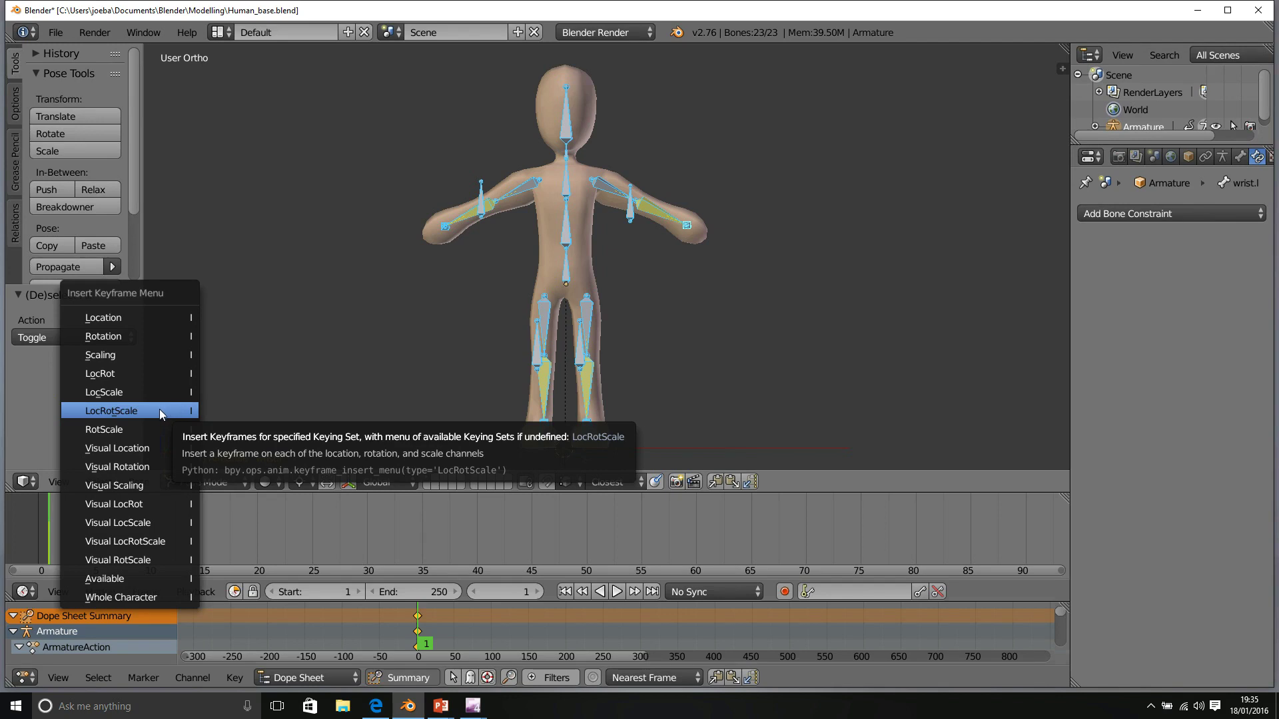
pyautogui.click(160, 413)
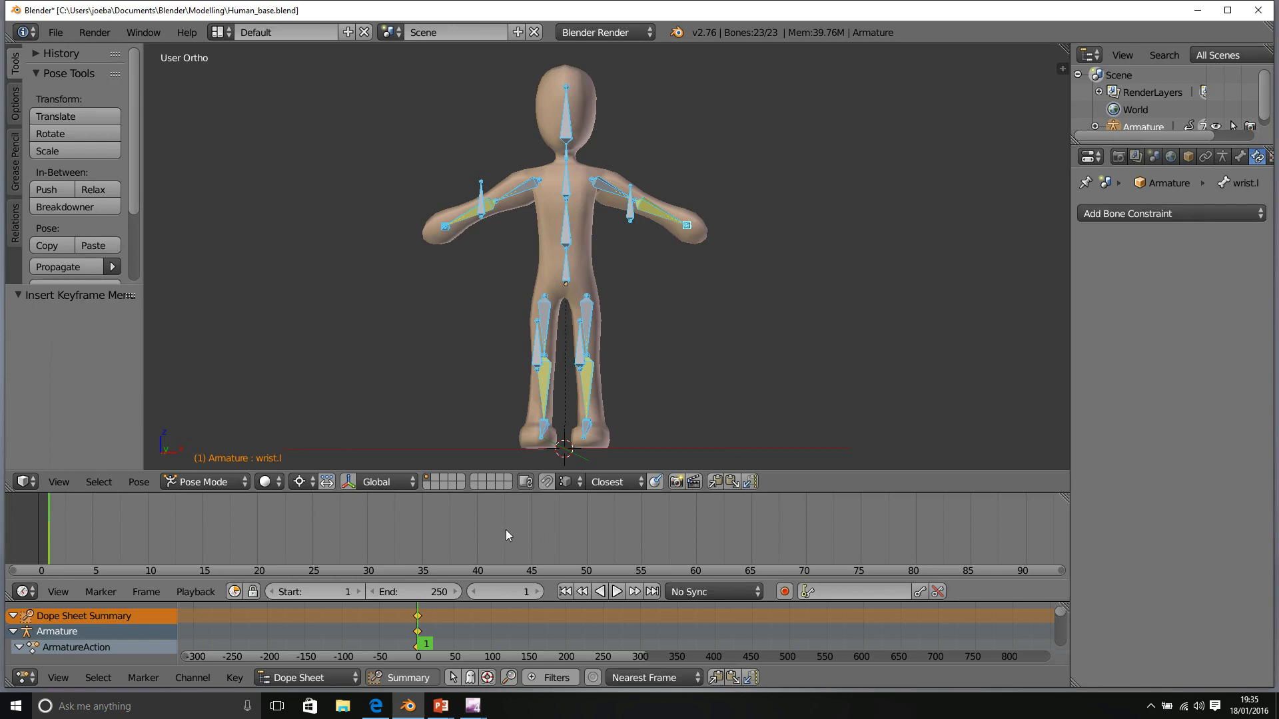
# - At frame 40, raise the wrist.l.001 control above the head and adjust it sideways
pyautogui.click(479, 532)
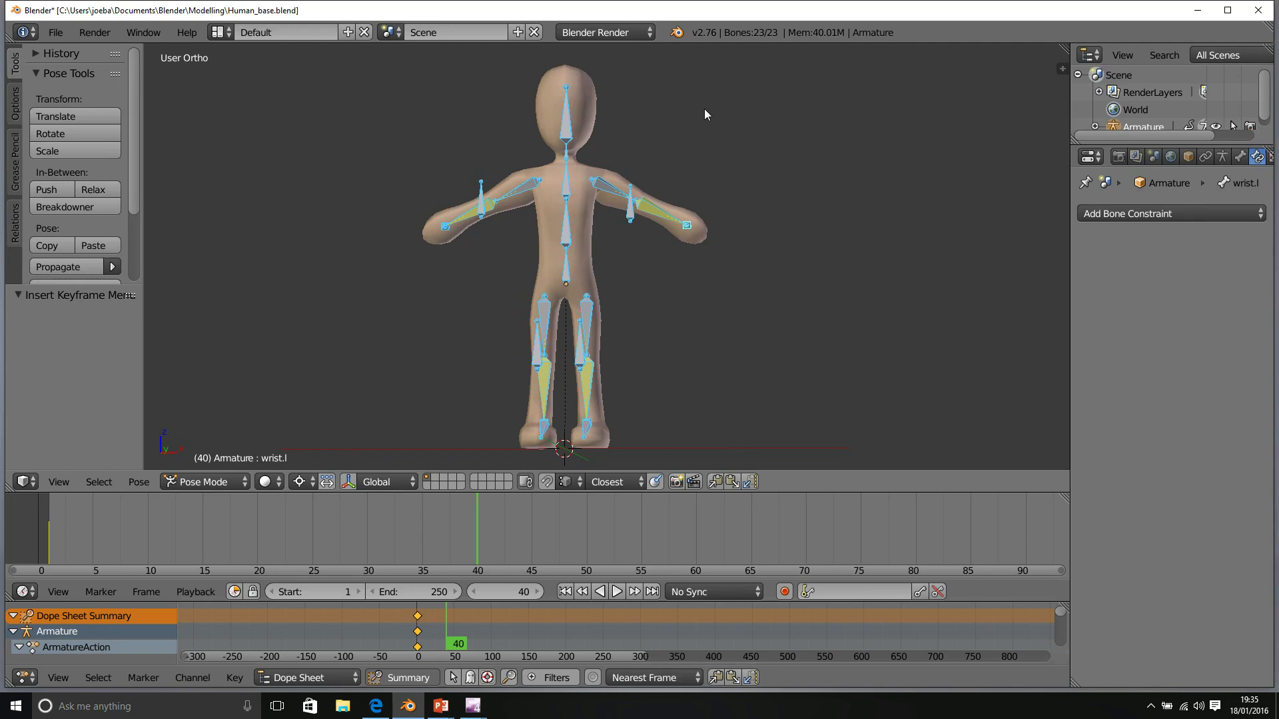
pyautogui.moveTo(471, 267); pyautogui.dragTo(427, 265, button='middle')
pyautogui.rightClick(469, 257)
pyautogui.rightClick(467, 252)
pyautogui.press('g')
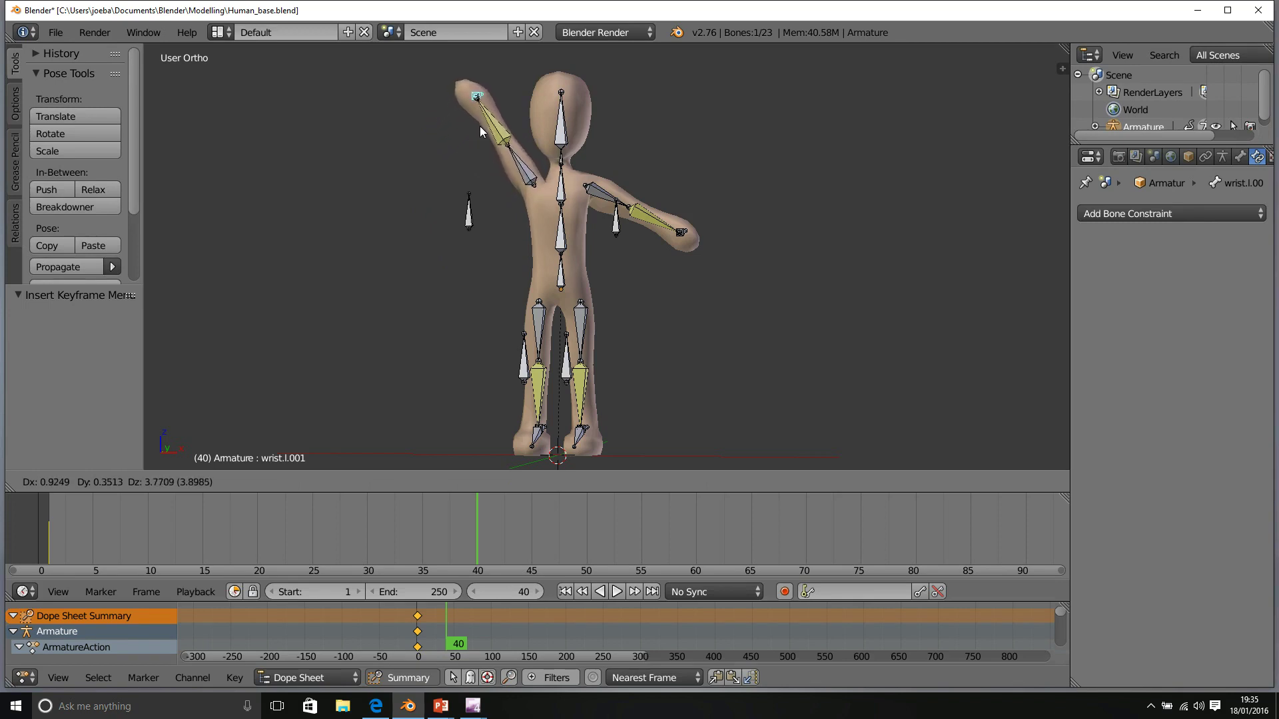
pyautogui.click(488, 120)
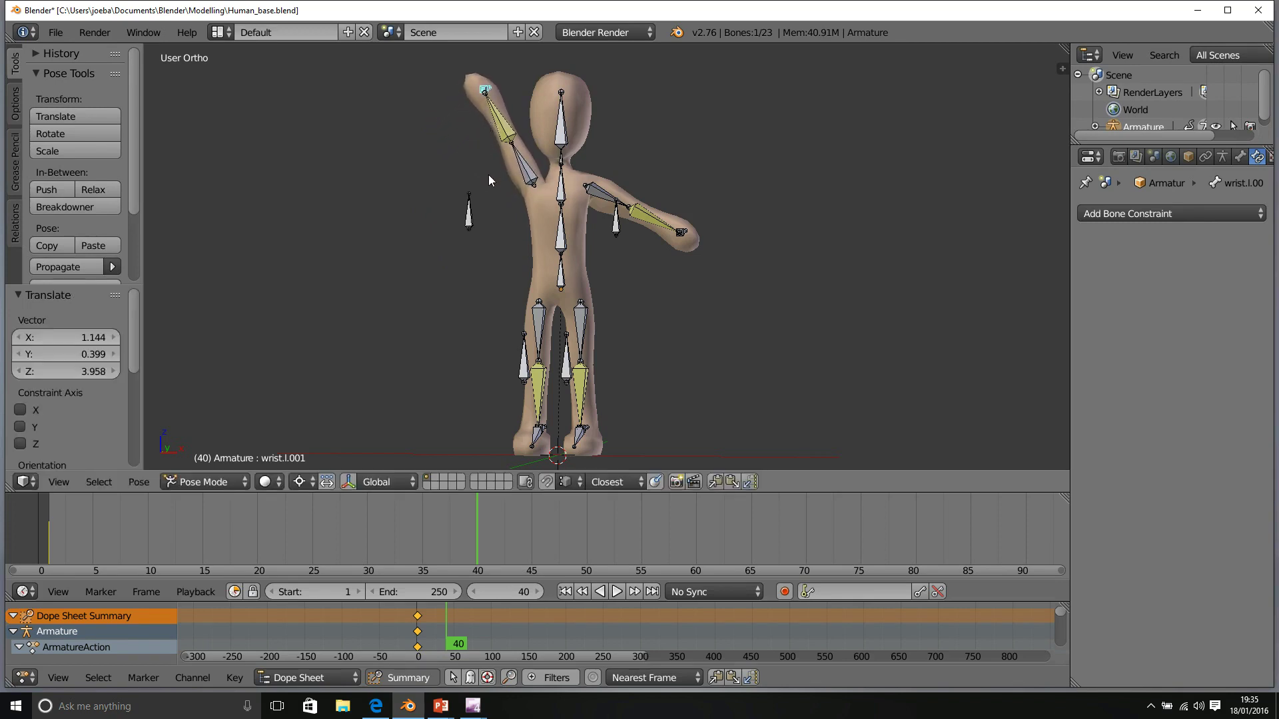
pyautogui.moveTo(489, 174); pyautogui.dragTo(658, 203, button='middle')
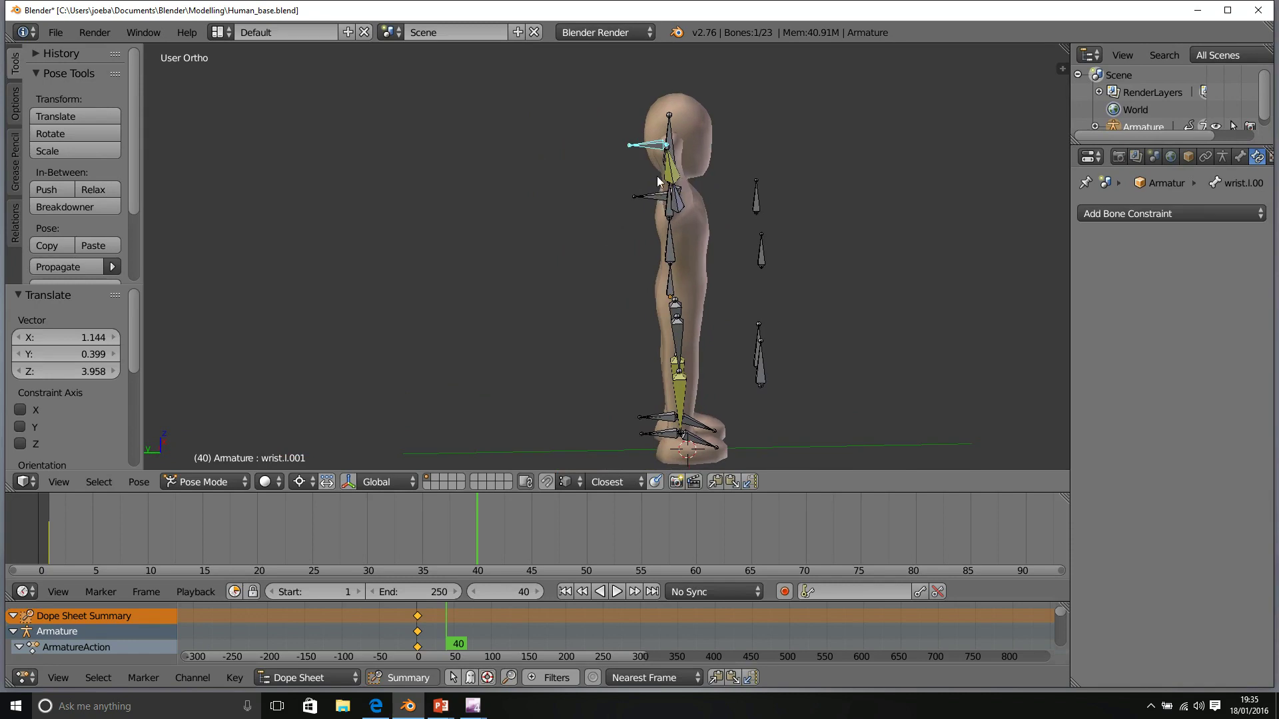
pyautogui.press('g')
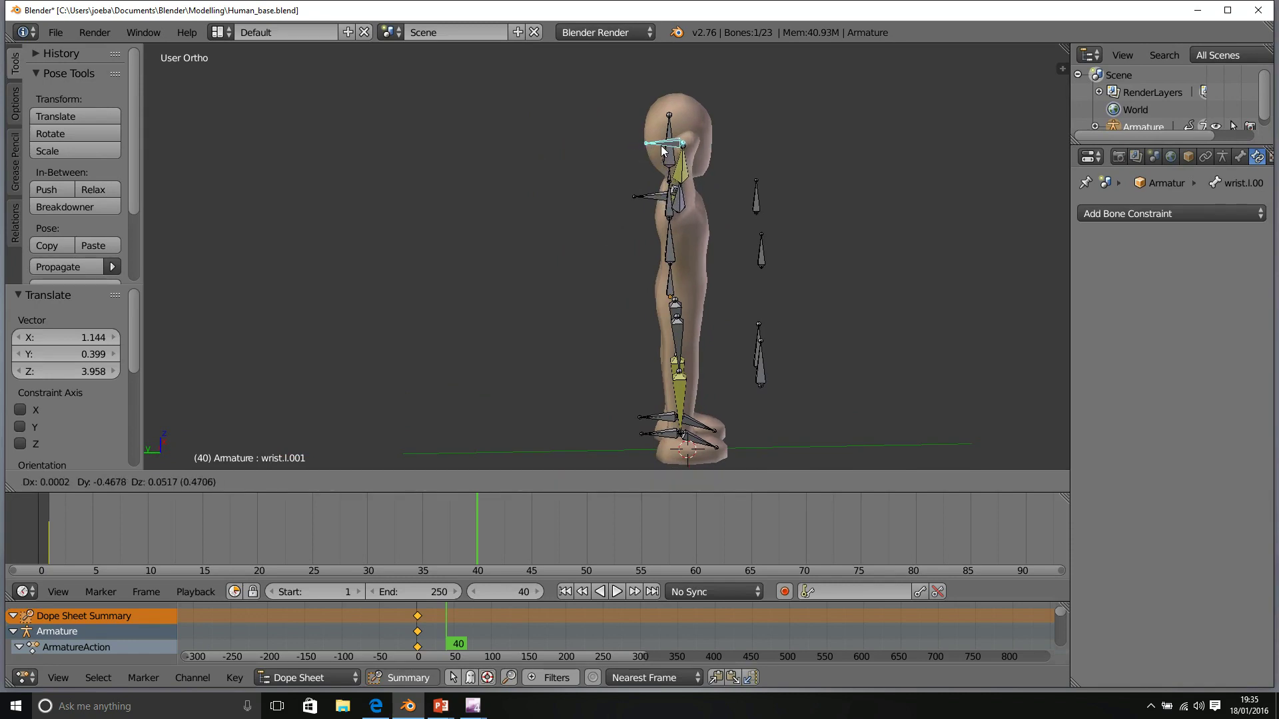
pyautogui.click(664, 147)
pyautogui.moveTo(663, 147); pyautogui.dragTo(382, 134, button='middle')
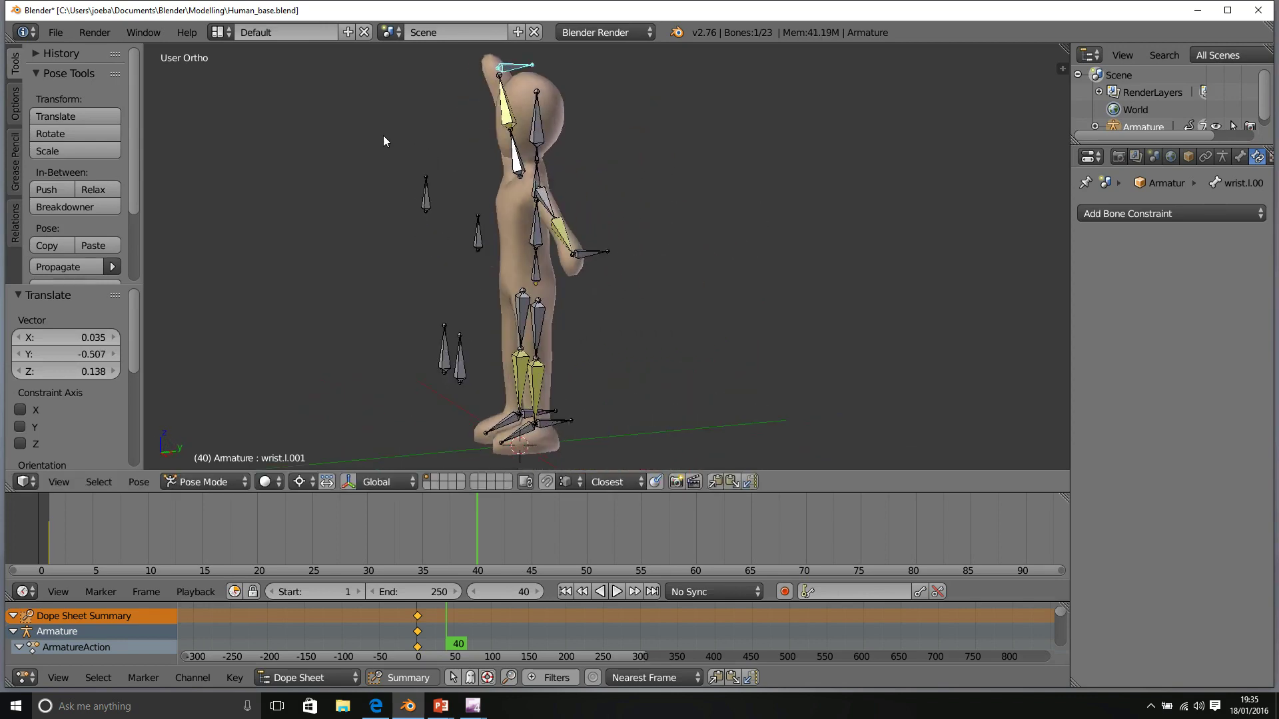
# - Raise the wrist.l control overhead, fine-tune its position, and check the pose from several angles
pyautogui.rightClick(591, 255)
pyautogui.press('g')
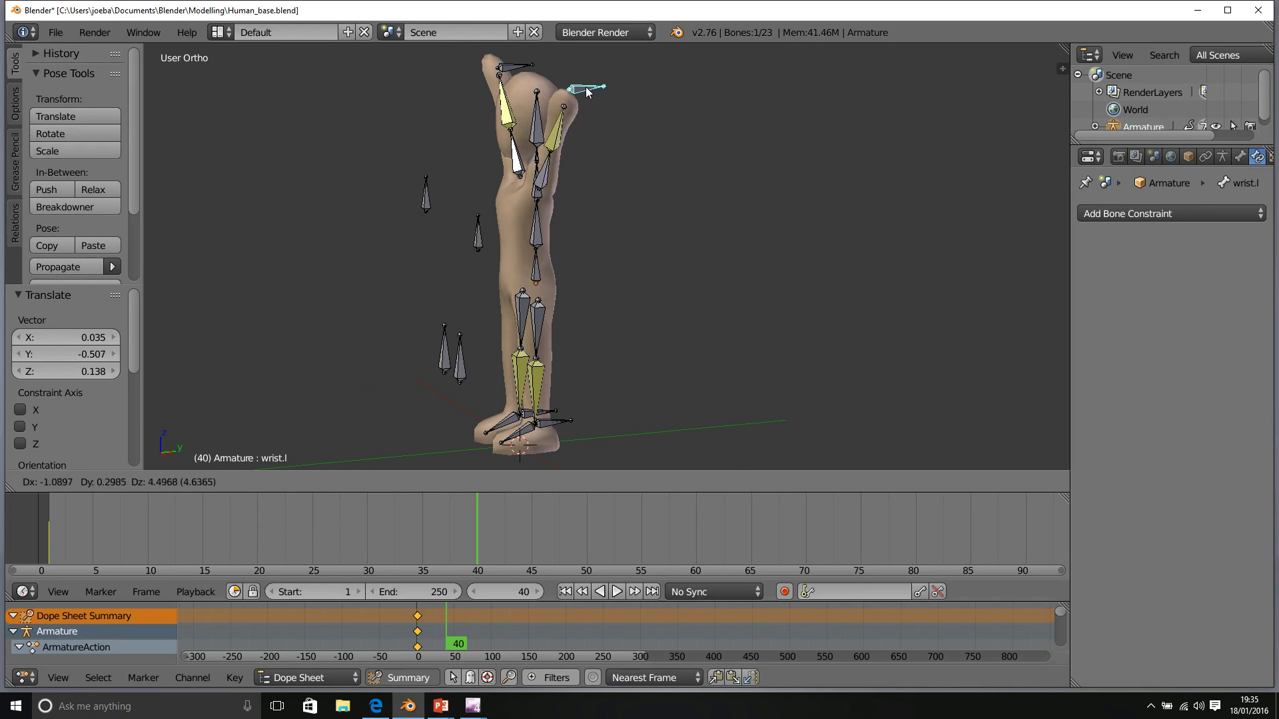
pyautogui.click(586, 90)
pyautogui.moveTo(587, 91); pyautogui.dragTo(521, 81, button='middle')
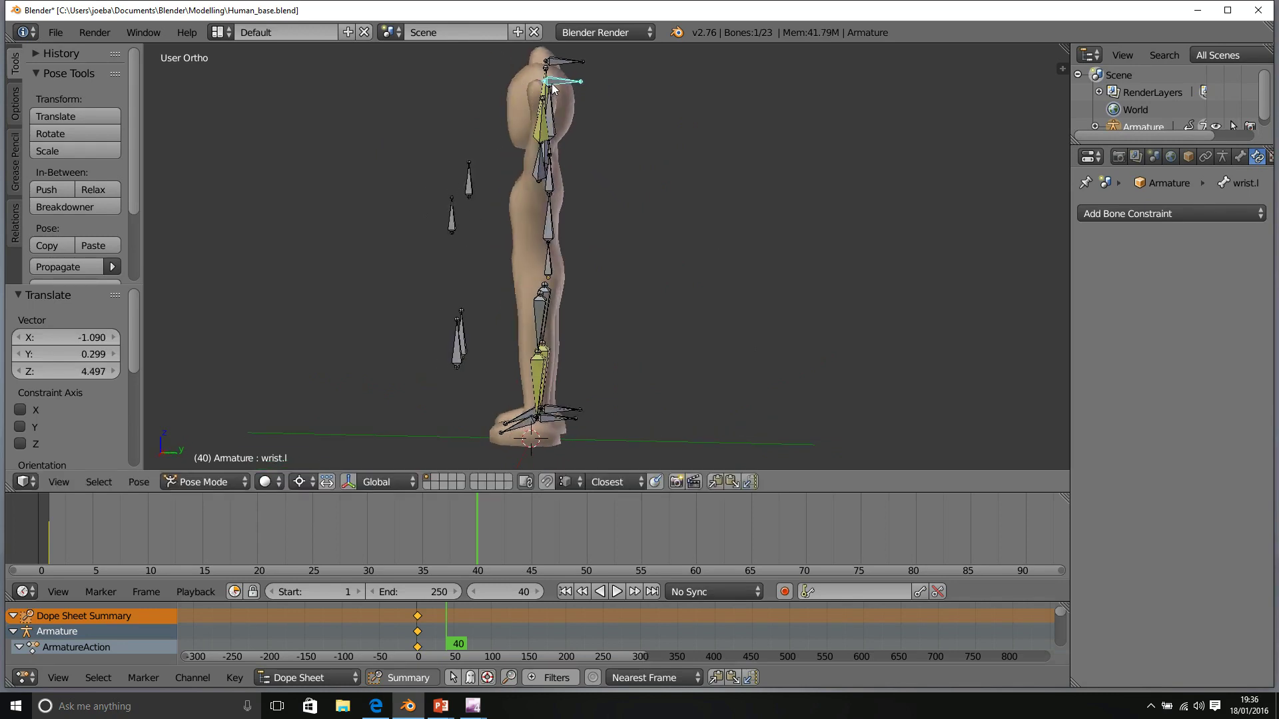
pyautogui.rightClick(552, 87)
pyautogui.press('r')
pyautogui.press('Escape')
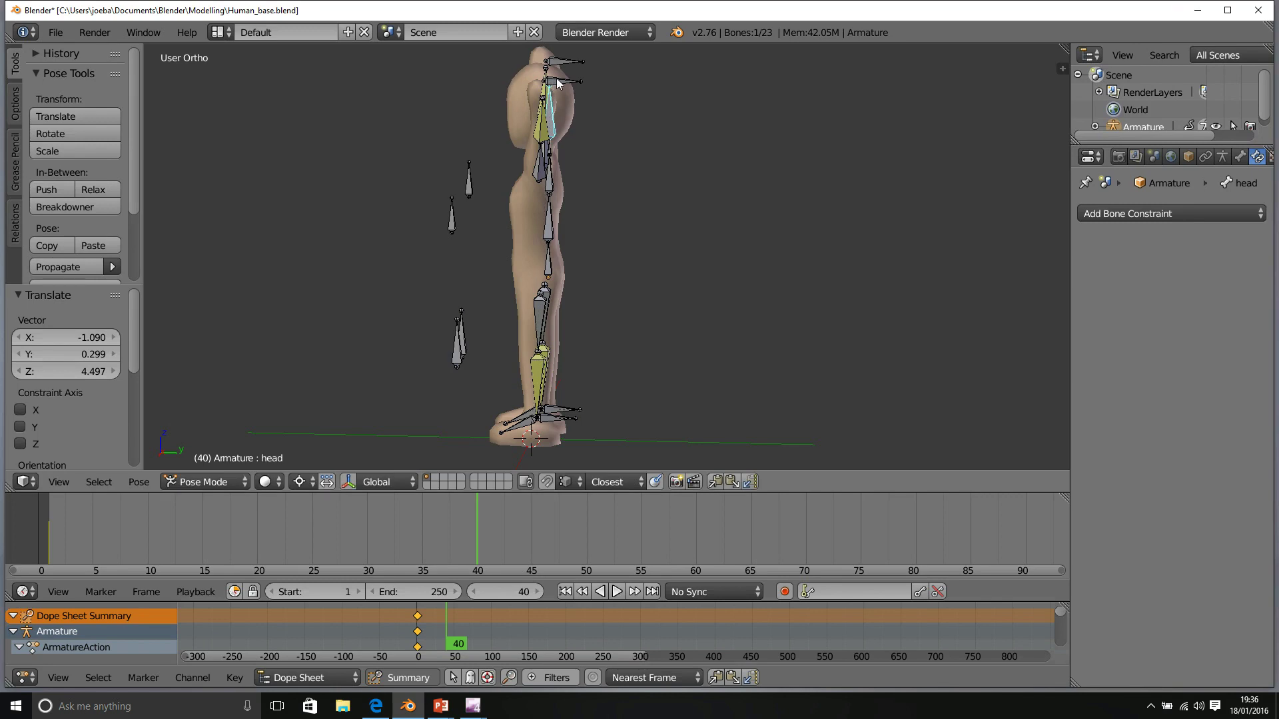
pyautogui.rightClick(554, 84)
pyautogui.press('g')
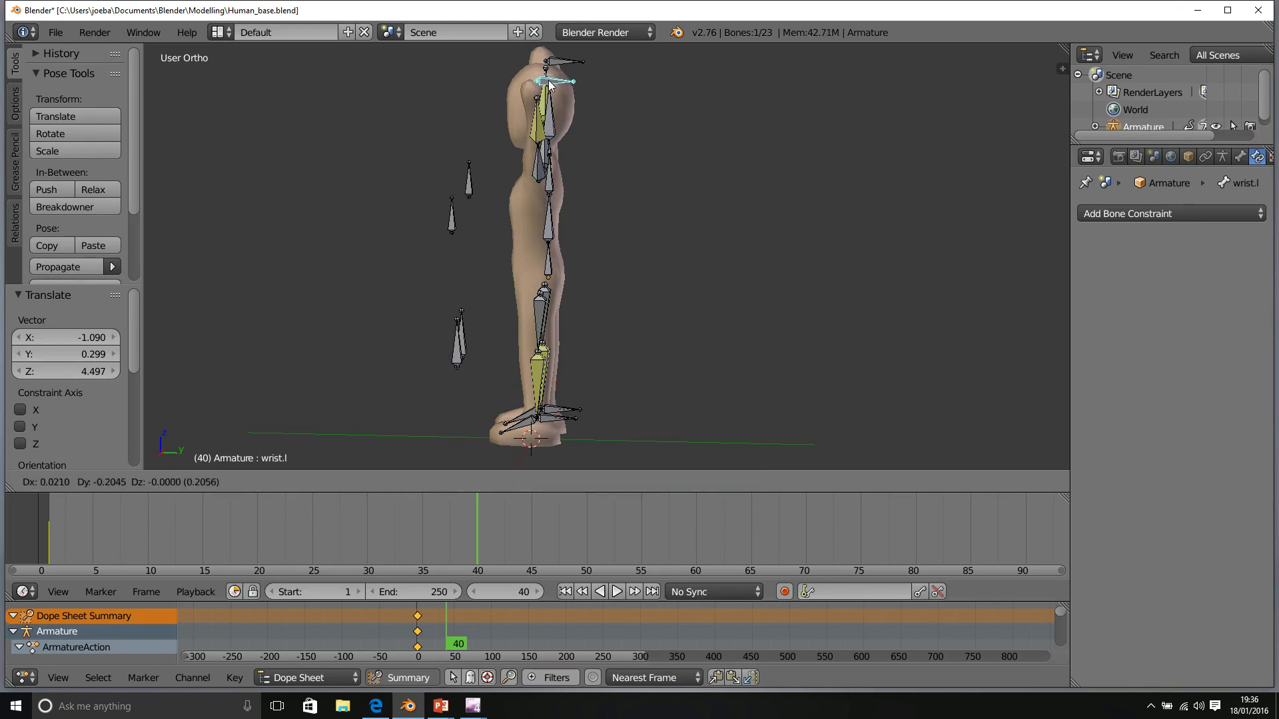
pyautogui.click(550, 85)
pyautogui.moveTo(551, 85); pyautogui.dragTo(663, 135, button='middle')
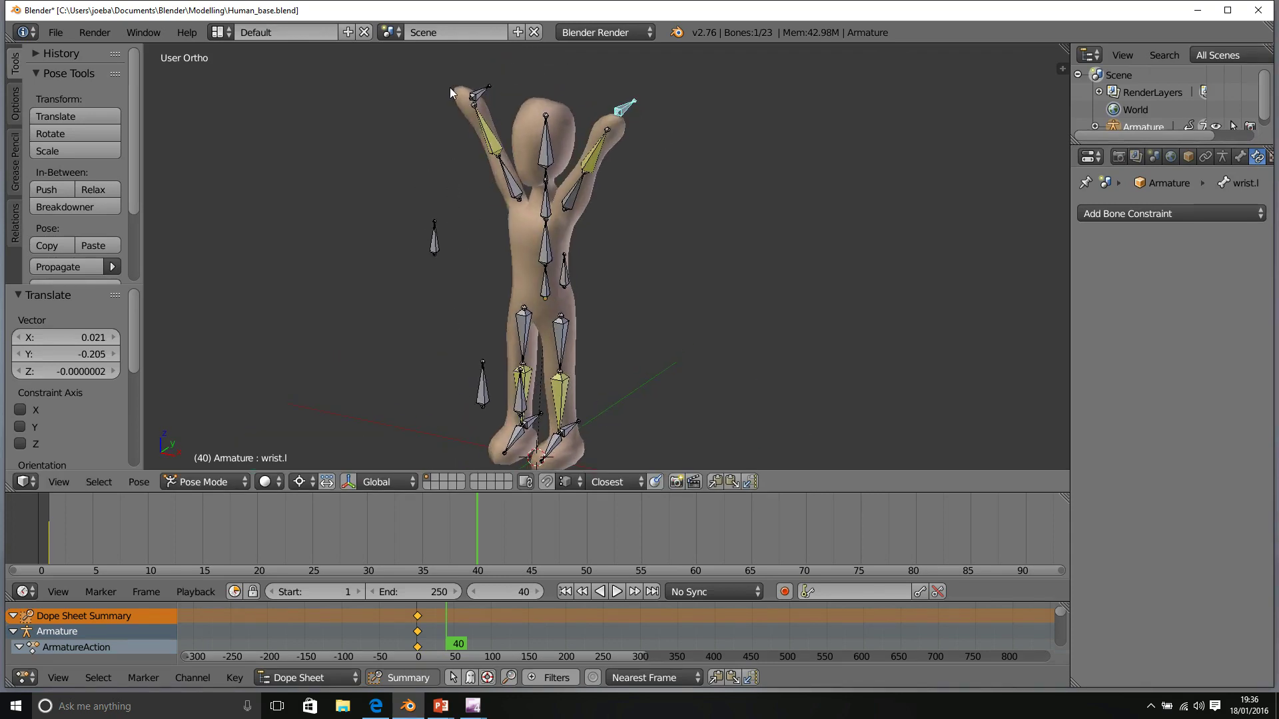
pyautogui.moveTo(526, 164); pyautogui.dragTo(662, 98, button='middle')
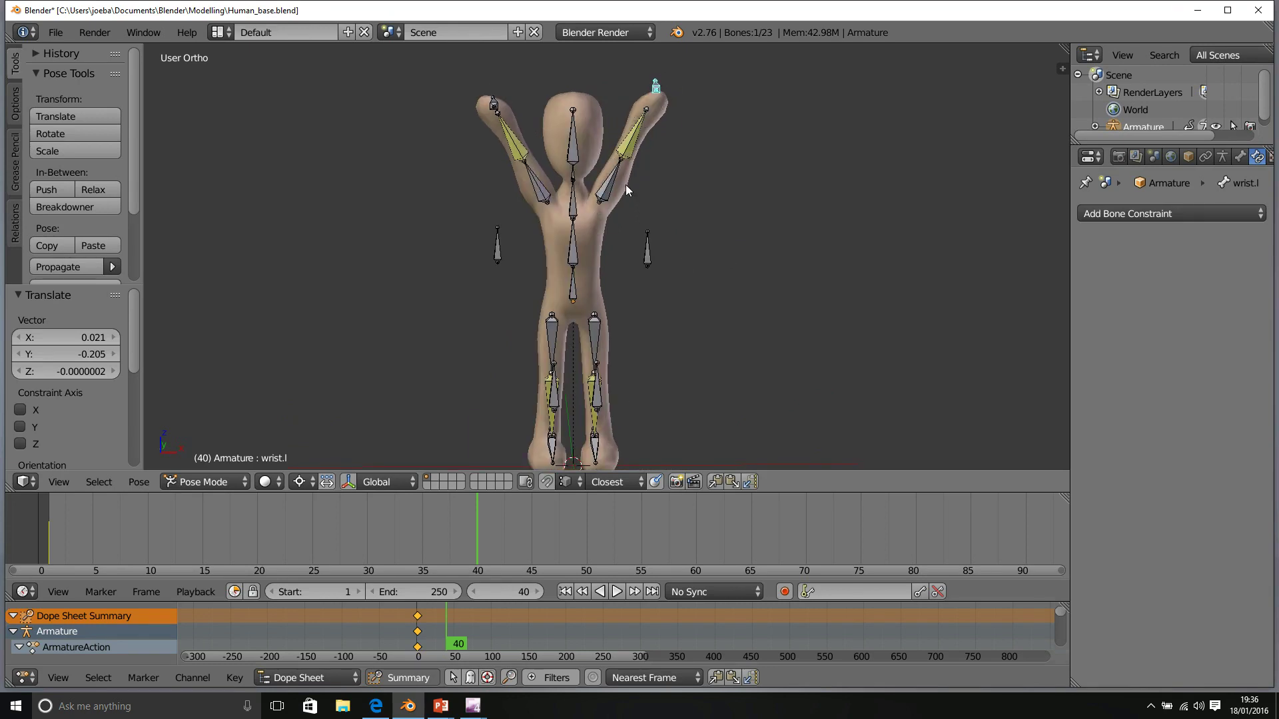
pyautogui.moveTo(577, 194); pyautogui.dragTo(574, 173, button='middle')
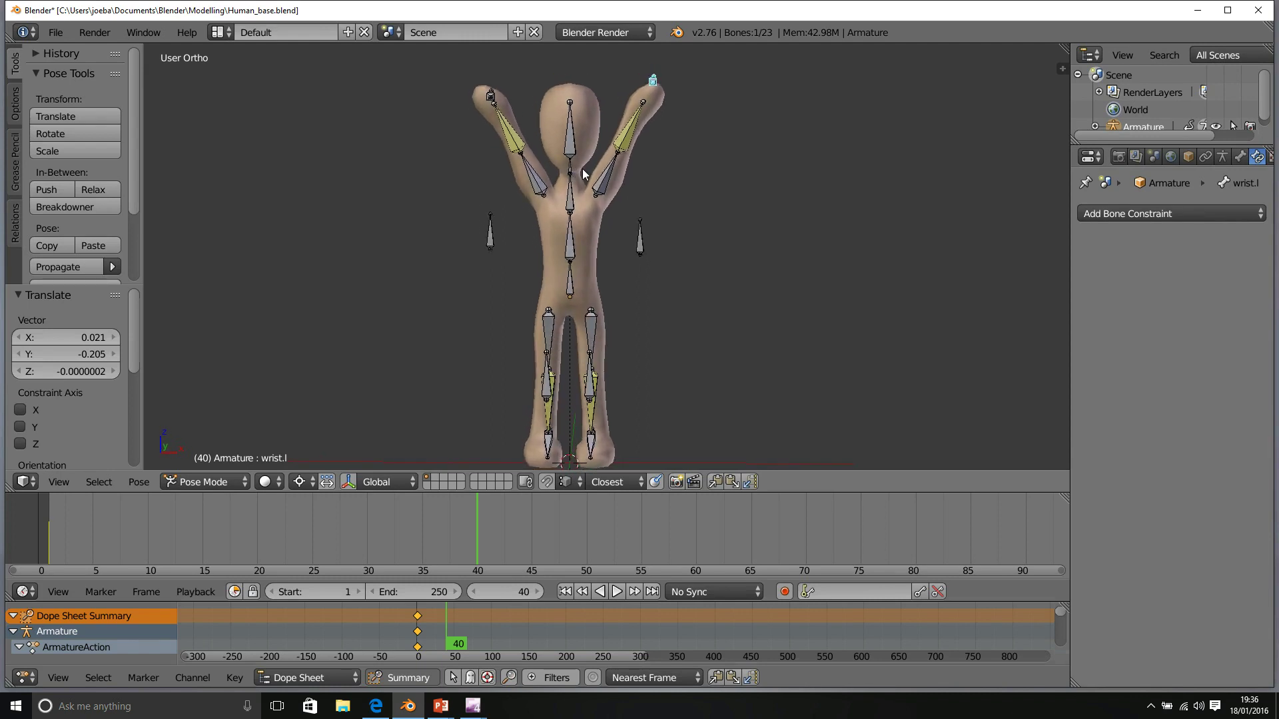
# - Key LocRotScale for all bones at frame 40 to record the arms-overhead pose
pyautogui.press('a')
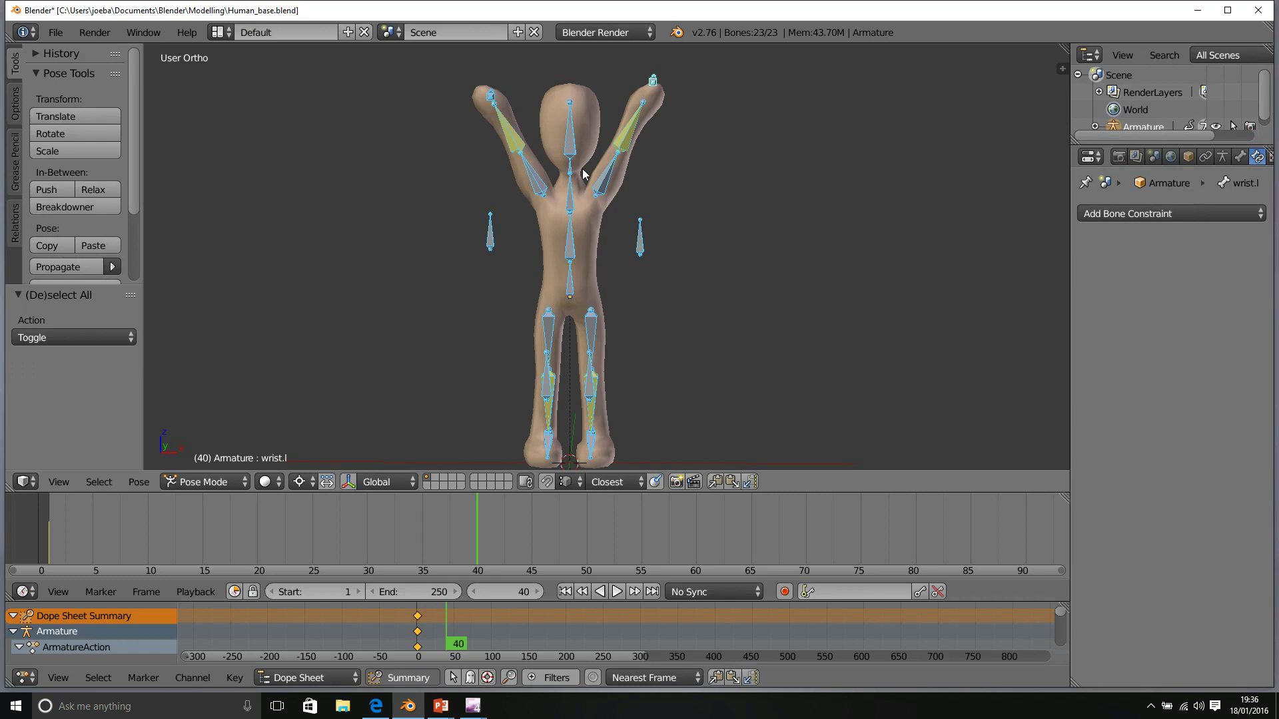
pyautogui.press('i')
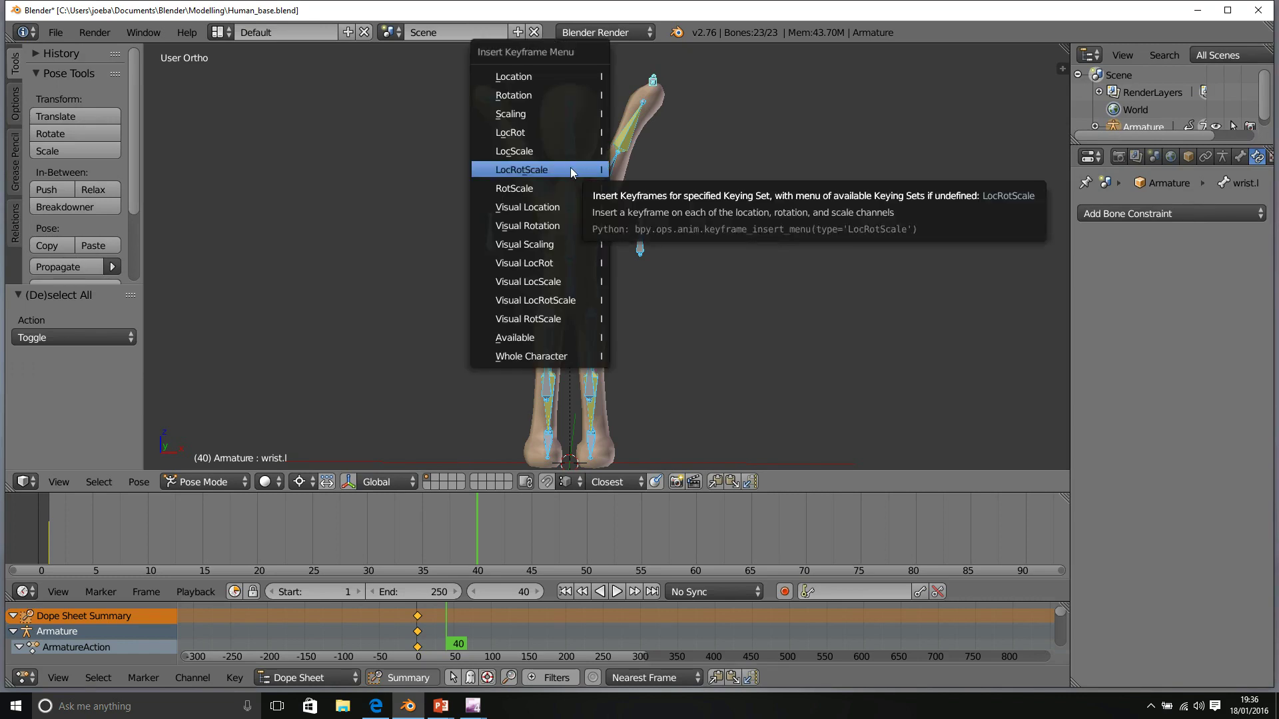
pyautogui.click(570, 168)
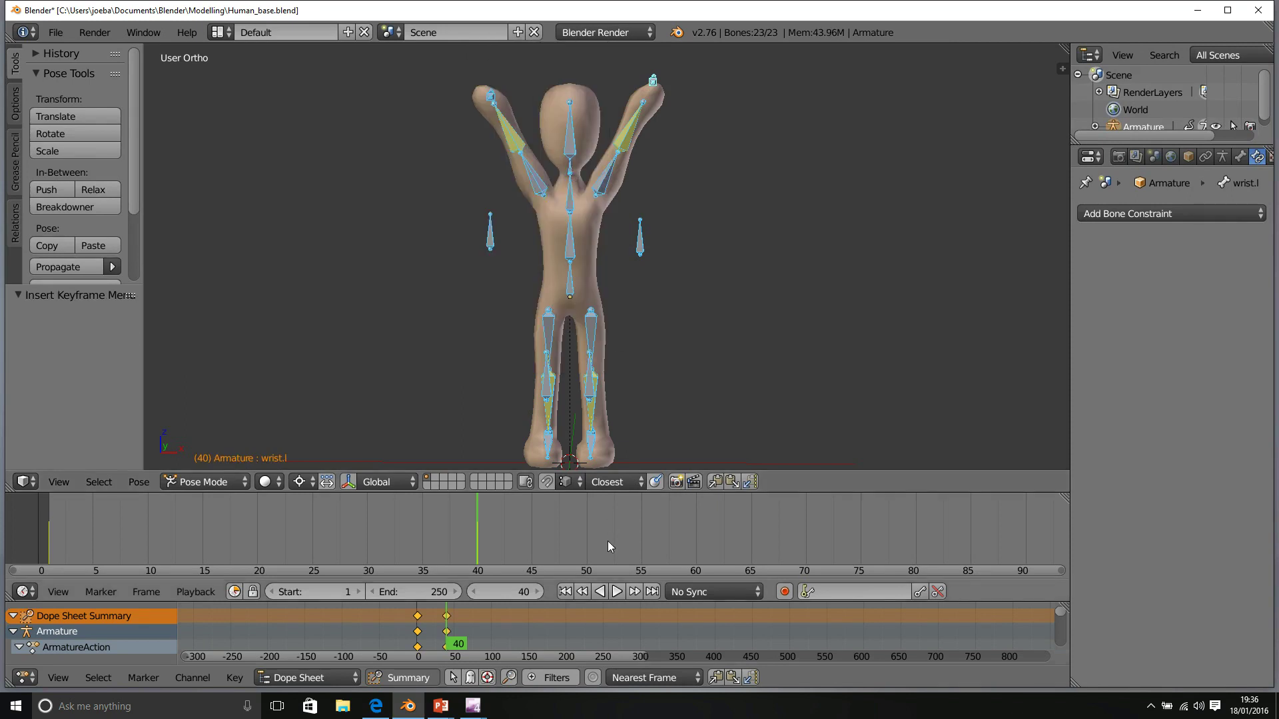
# - Return to the first frame and set the scene's end frame to 60
pyautogui.click(564, 591)
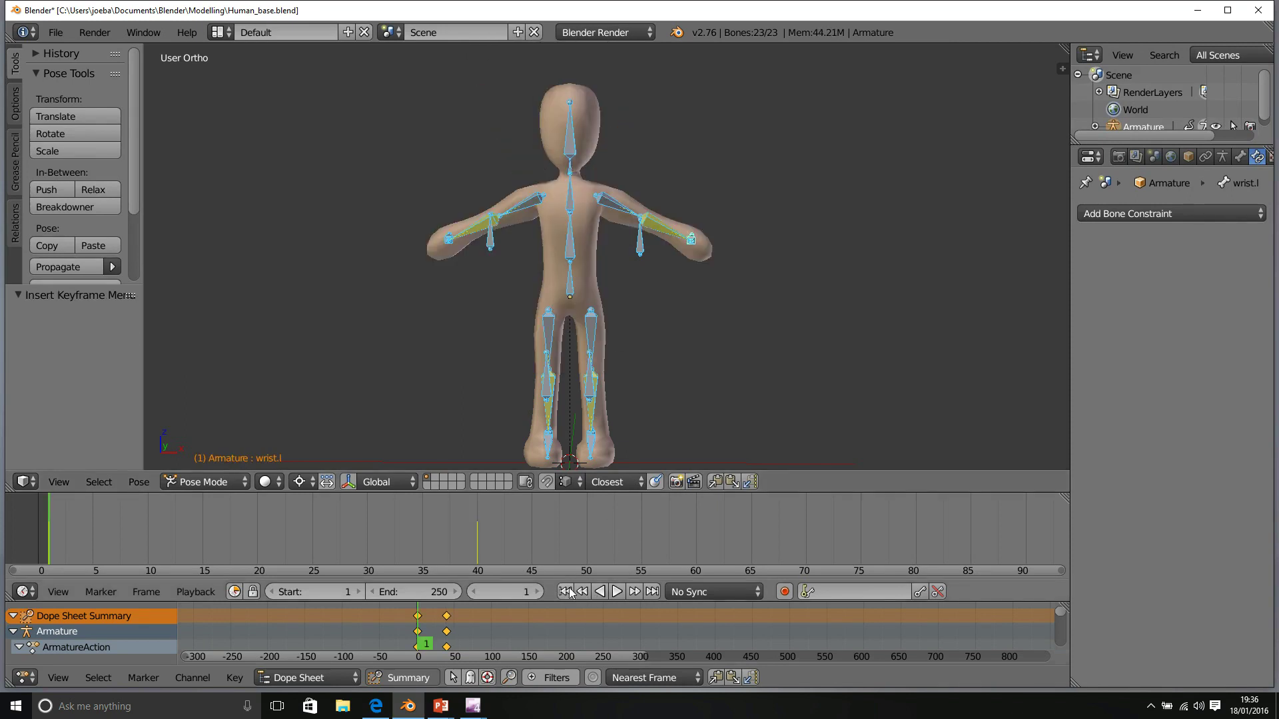
pyautogui.click(426, 594)
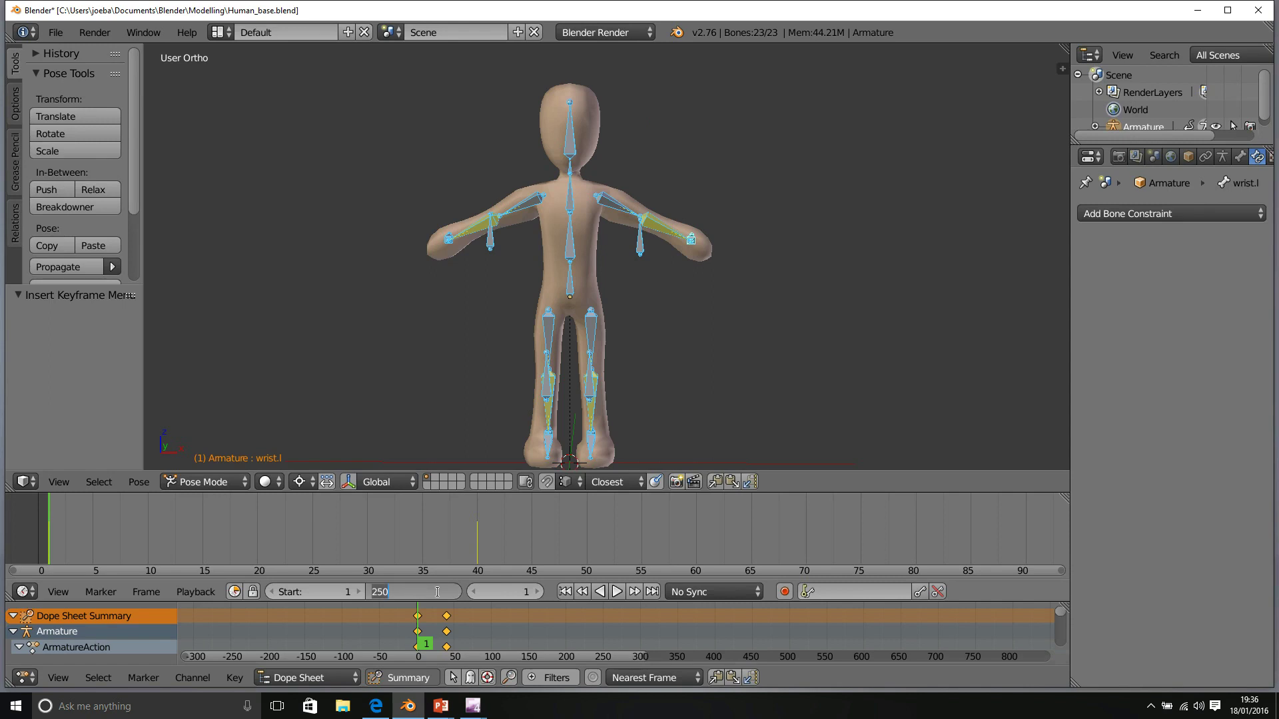
pyautogui.write('60')
pyautogui.press('Return')
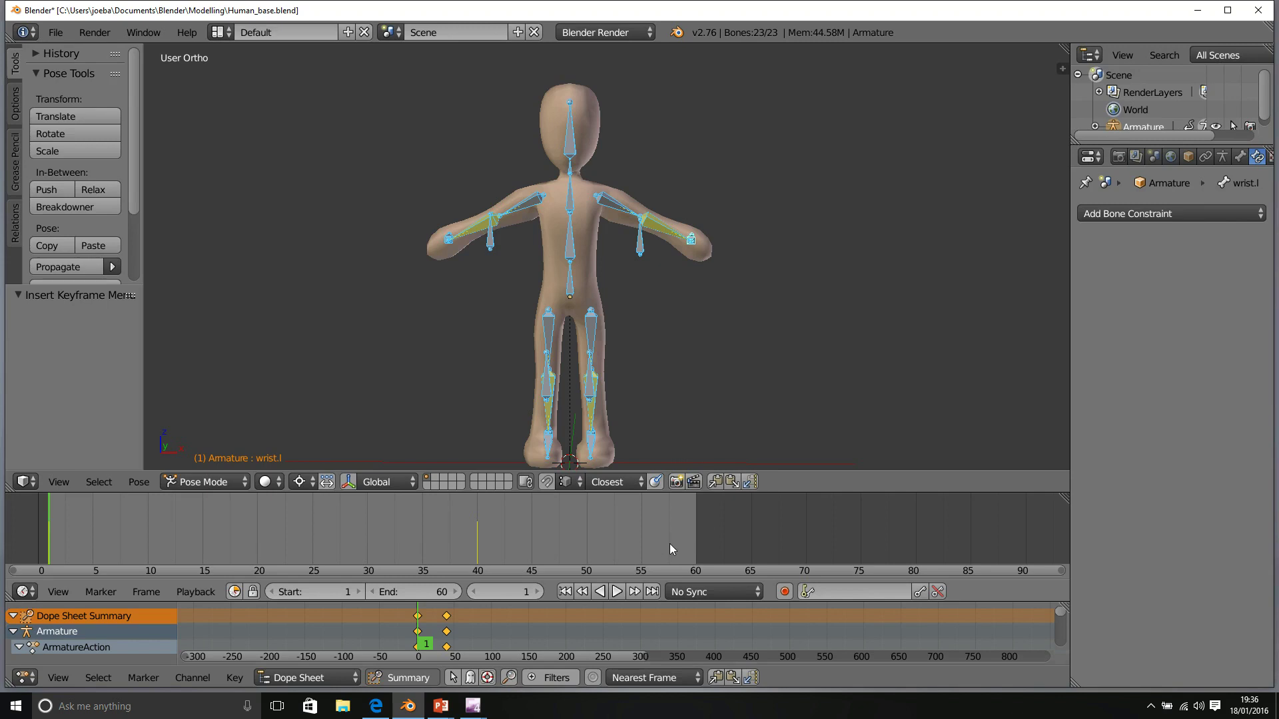
# - Play back the animation, stop it, return to the start, then jump to frame 20
pyautogui.click(617, 592)
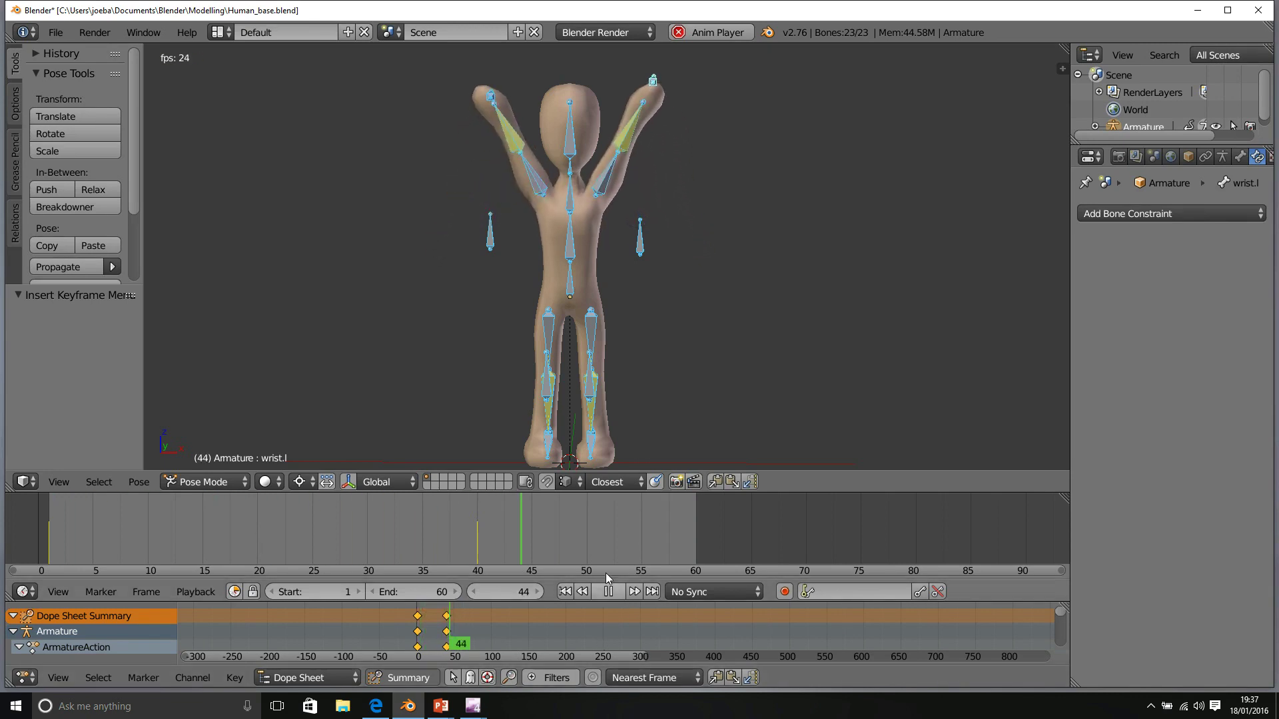
pyautogui.click(604, 596)
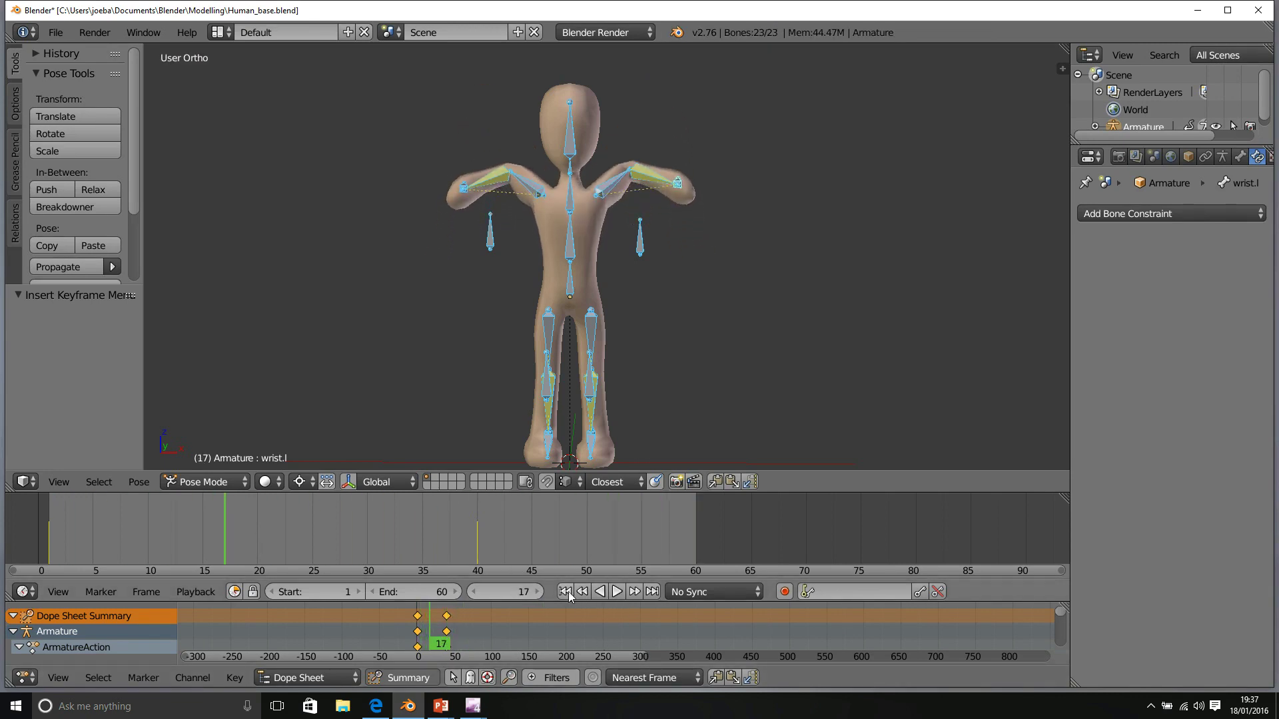
pyautogui.click(565, 593)
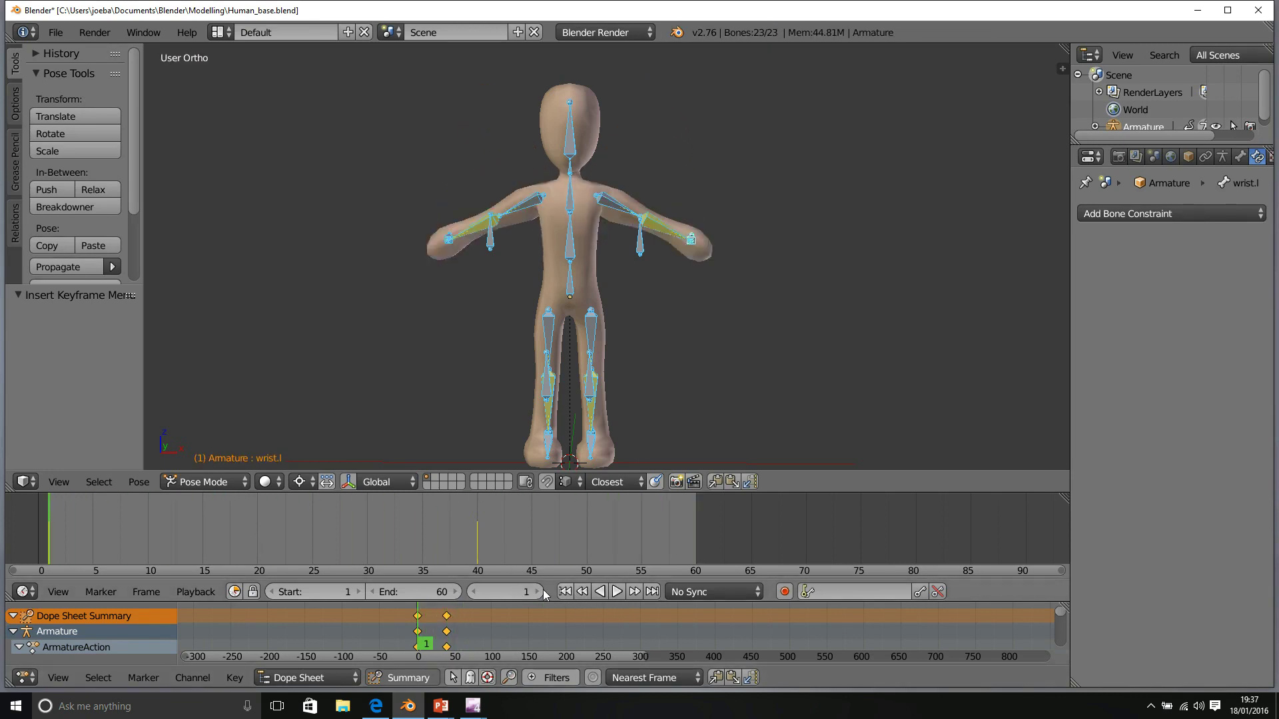
pyautogui.click(257, 544)
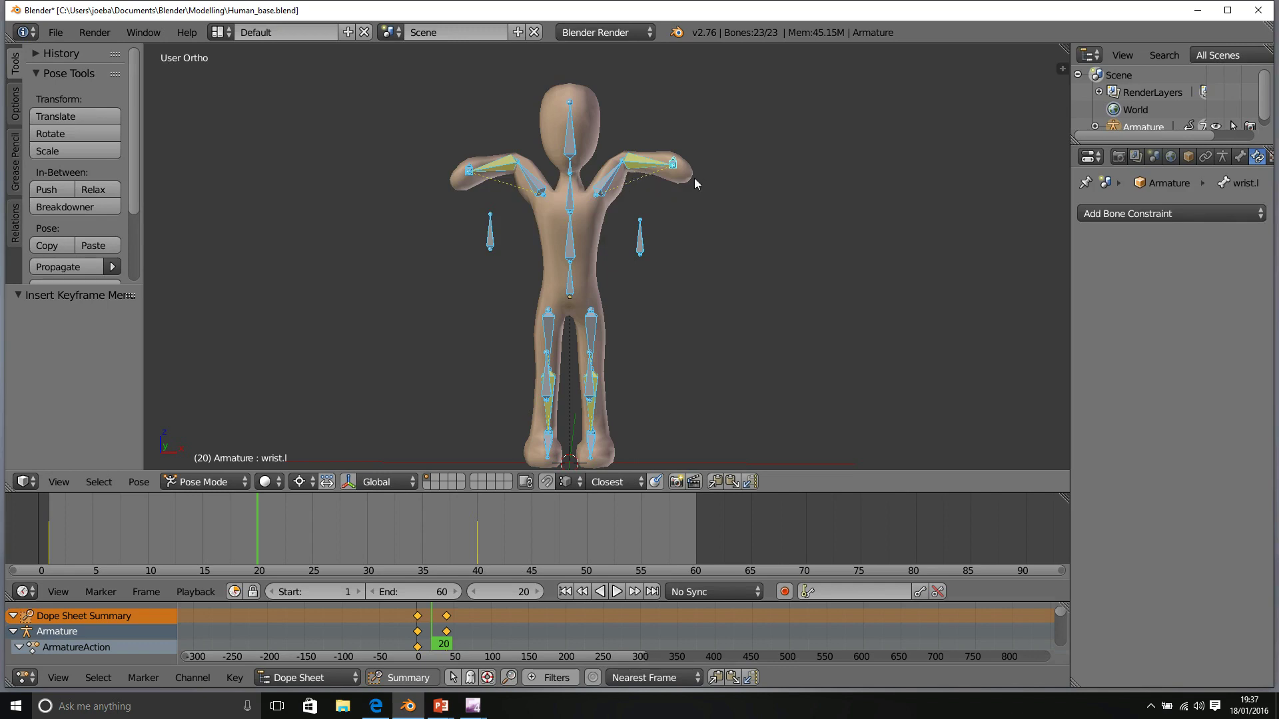
# - Move the wrist.l control outward so that arm stretches out to the side
pyautogui.rightClick(674, 164)
pyautogui.moveTo(682, 168); pyautogui.dragTo(671, 194, button='middle')
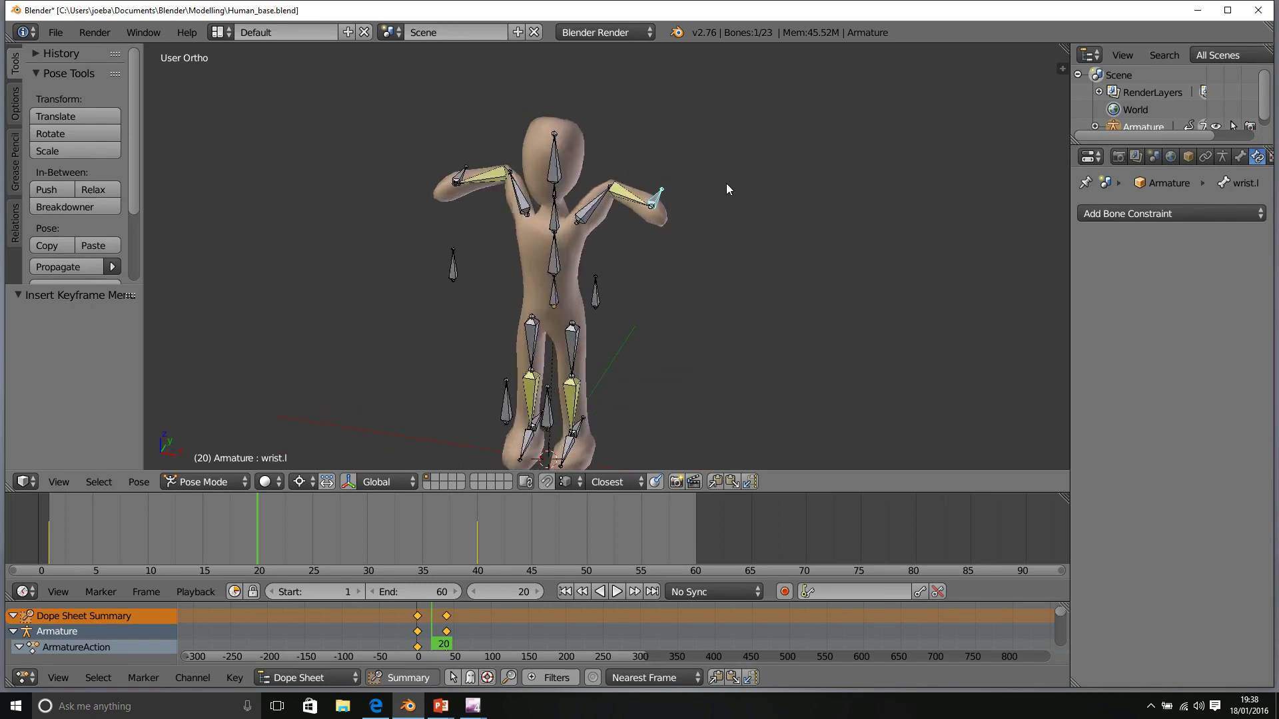
pyautogui.press('g')
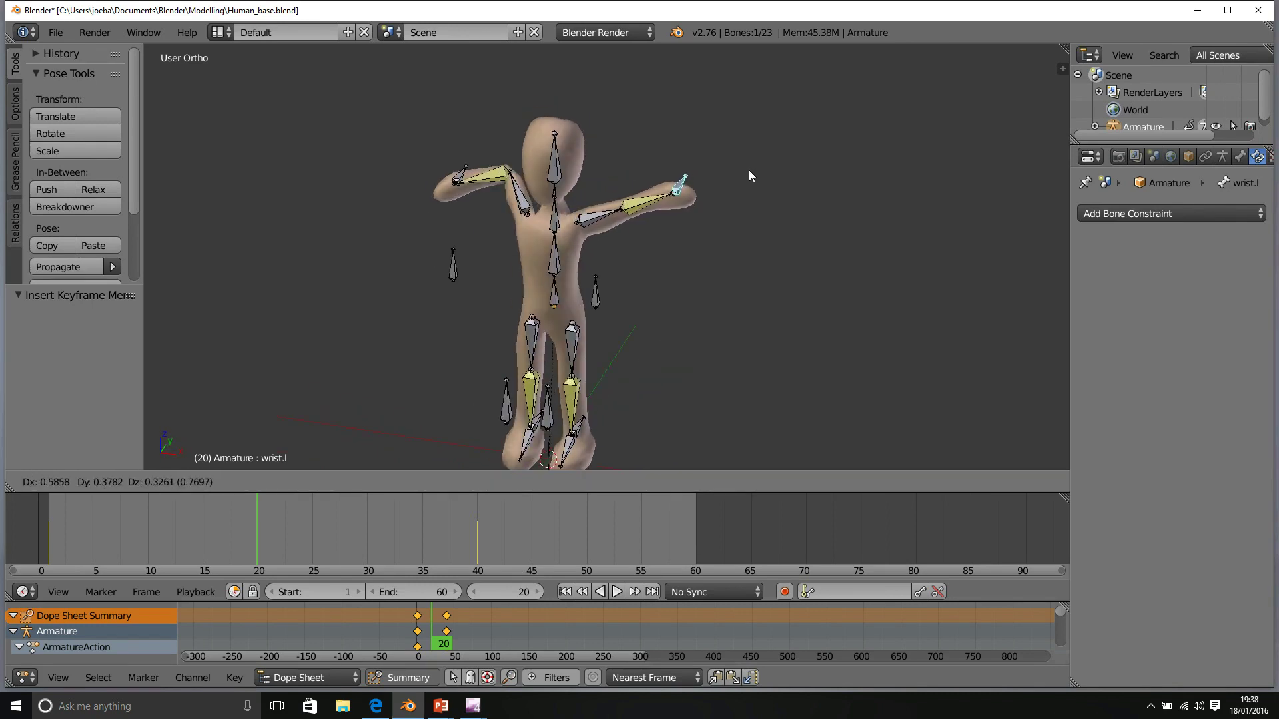
pyautogui.click(751, 167)
pyautogui.moveTo(752, 166); pyautogui.dragTo(613, 226, button='middle')
# - Move the wrist.l.001 control out level, then fine-tune it in front view (numpad 1)
pyautogui.rightClick(475, 178)
pyautogui.press('g')
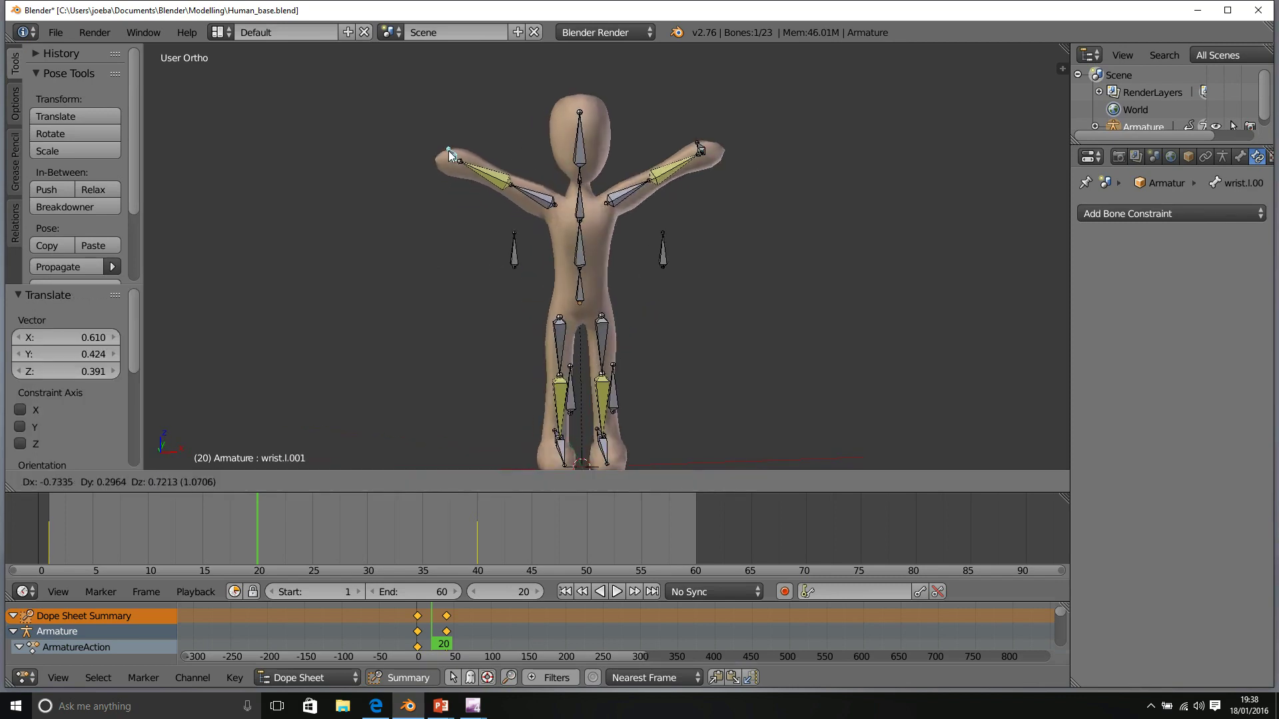
pyautogui.click(444, 149)
pyautogui.press('KP_1')
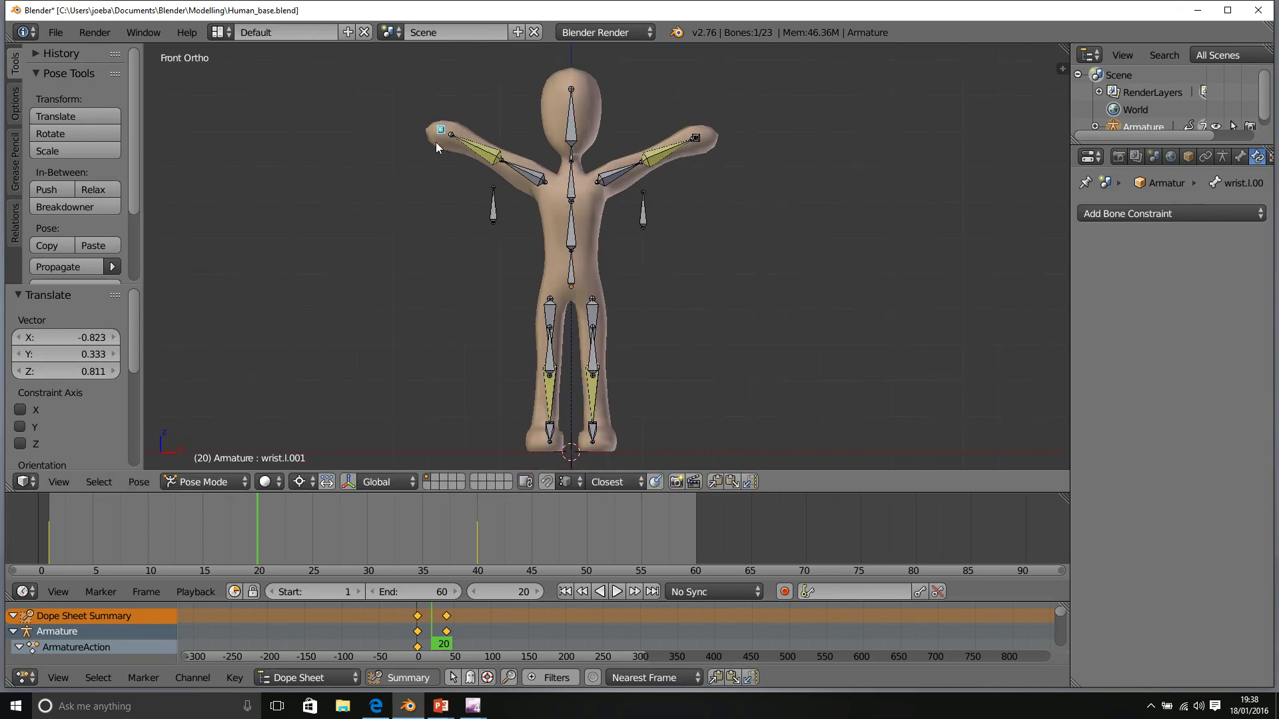
pyautogui.press('g')
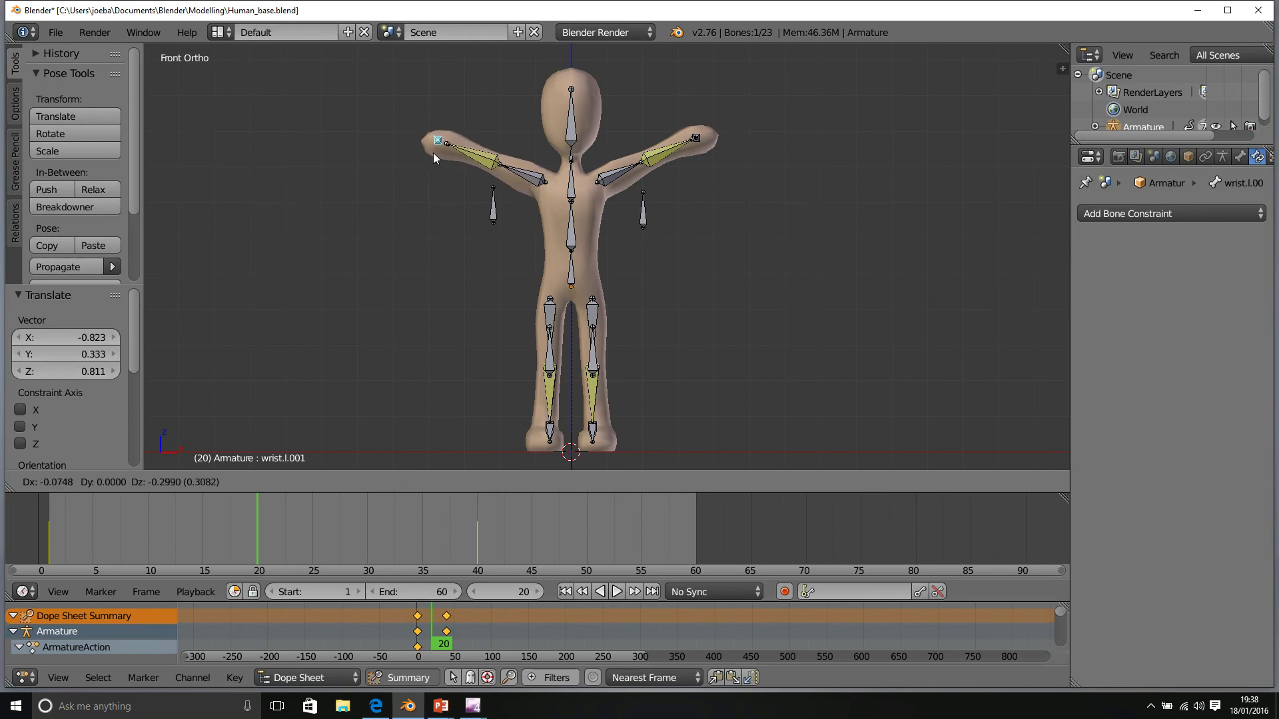
pyautogui.click(435, 152)
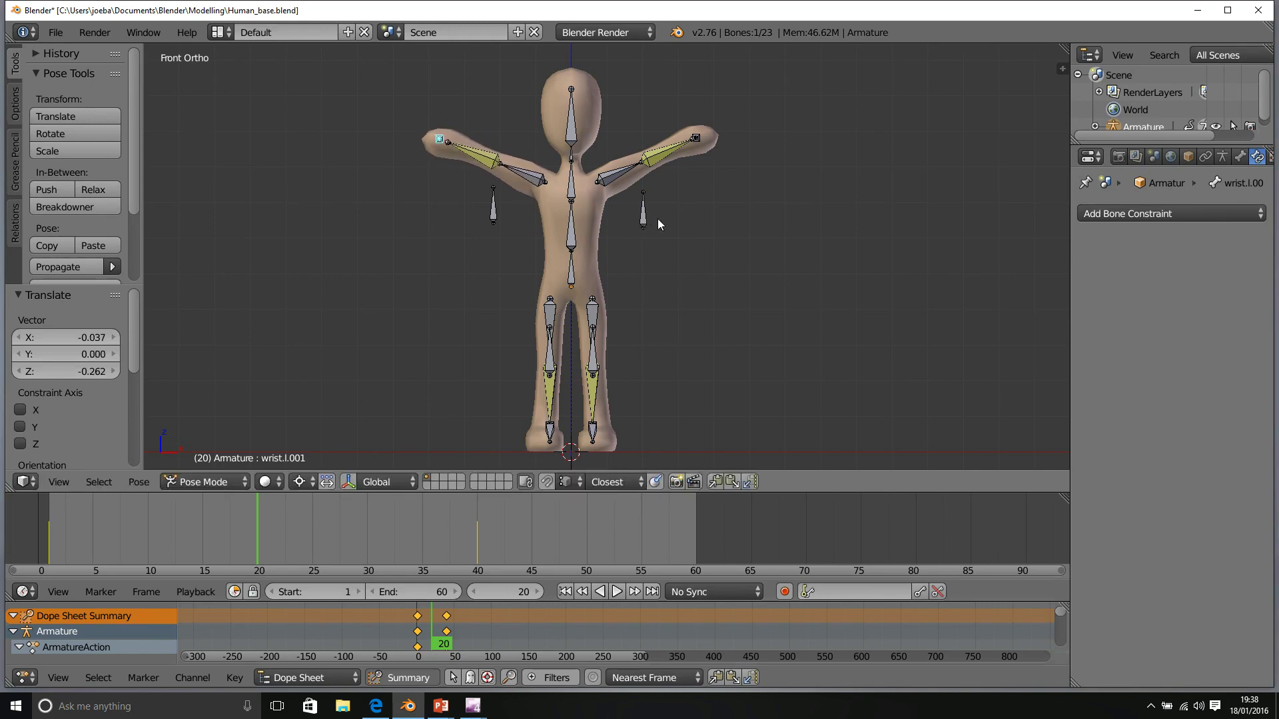
# - Key LocRotScale for all bones at frame 20, then play the animation from frame 1
pyautogui.press('a')
pyautogui.press('a')
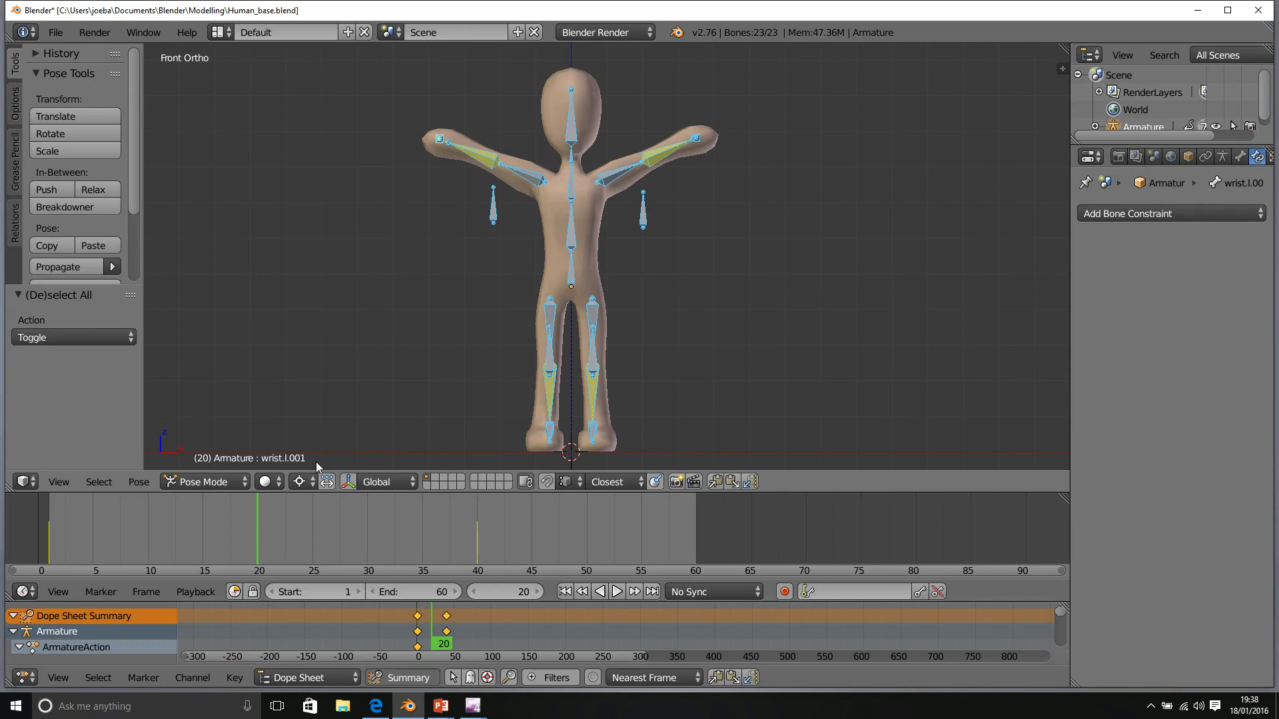
pyautogui.press('i')
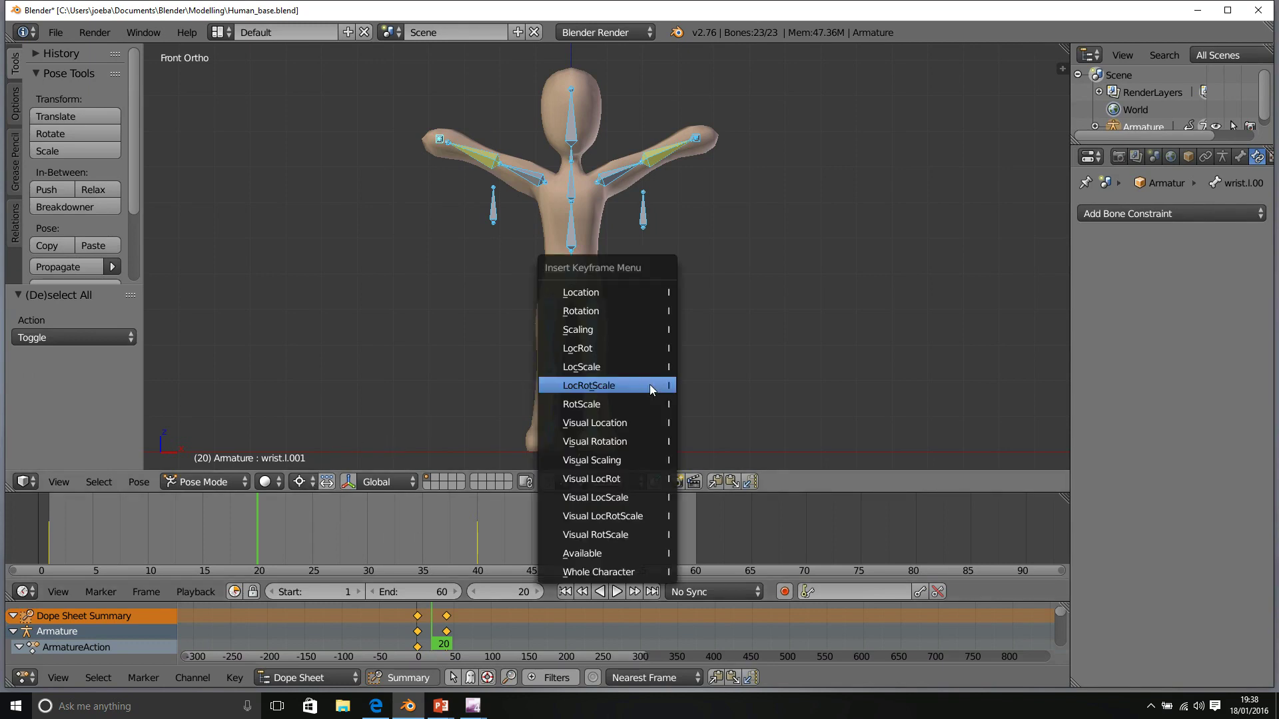
pyautogui.click(643, 387)
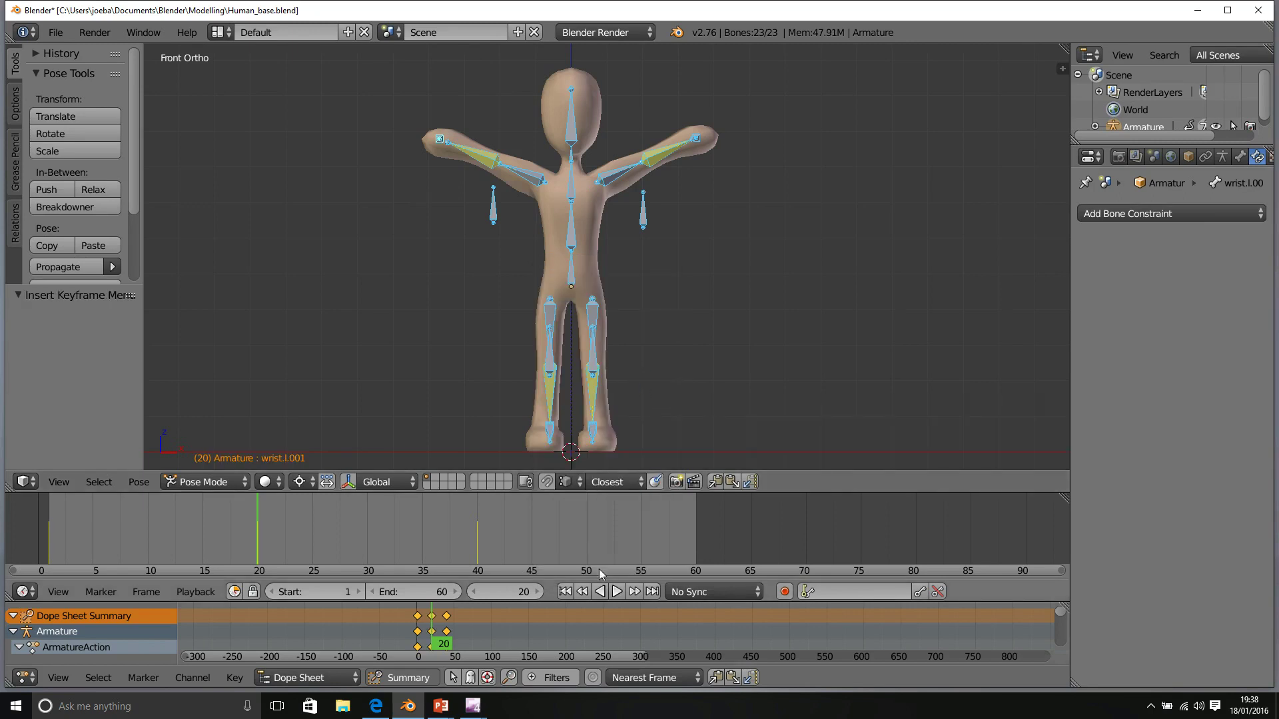
pyautogui.click(564, 591)
pyautogui.click(614, 590)
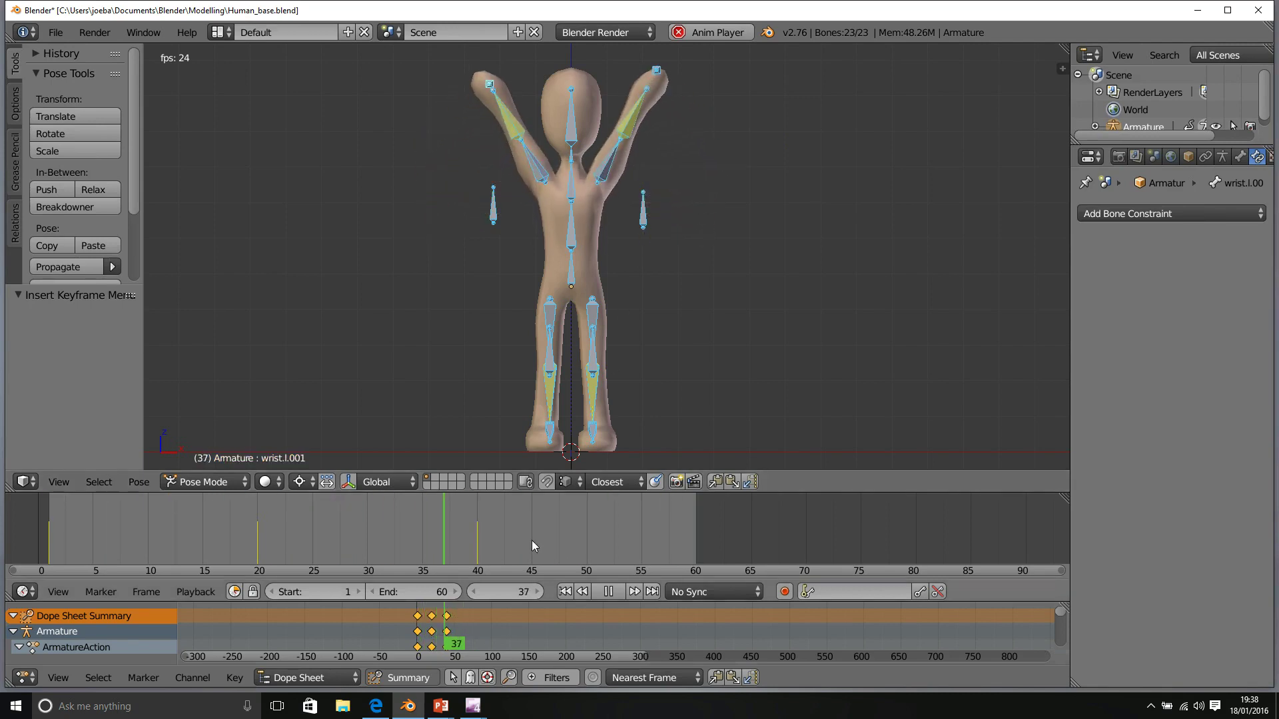
# - Stop playback, go to frame 10, and view wrist.l, lower arm.l and spine weights in Weight Paint
pyautogui.click(609, 591)
pyautogui.click(564, 591)
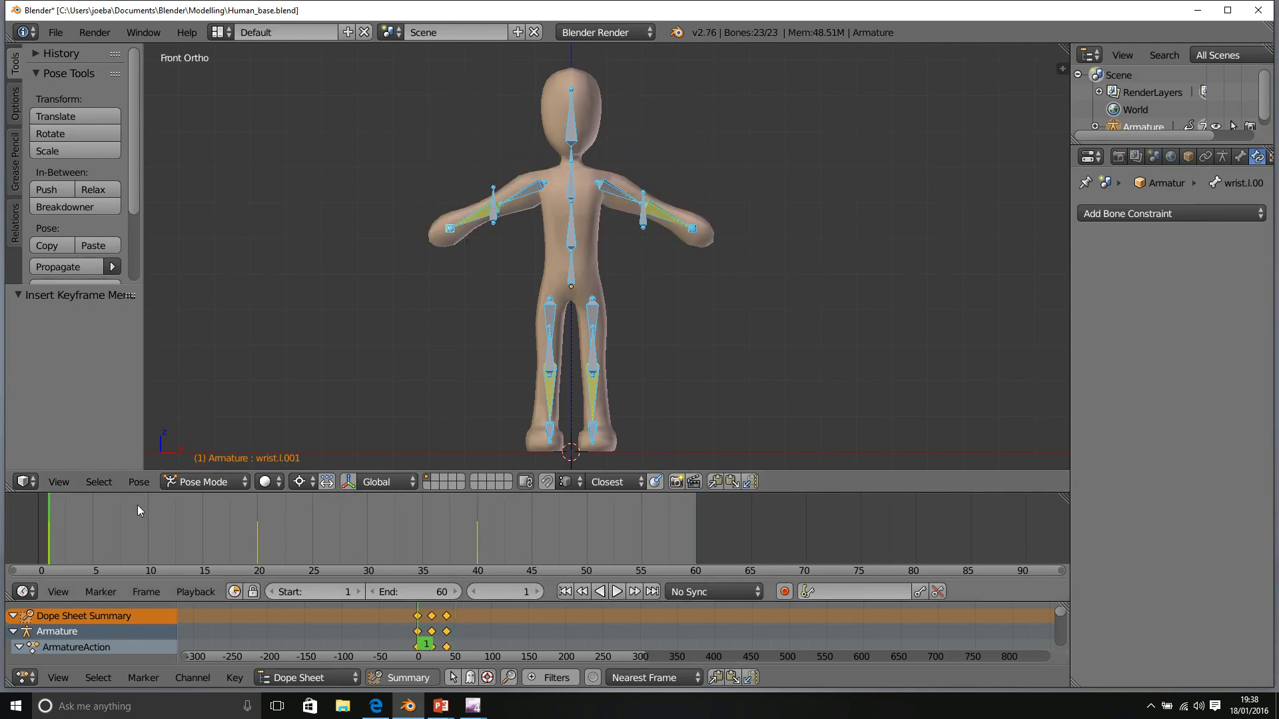
pyautogui.click(148, 544)
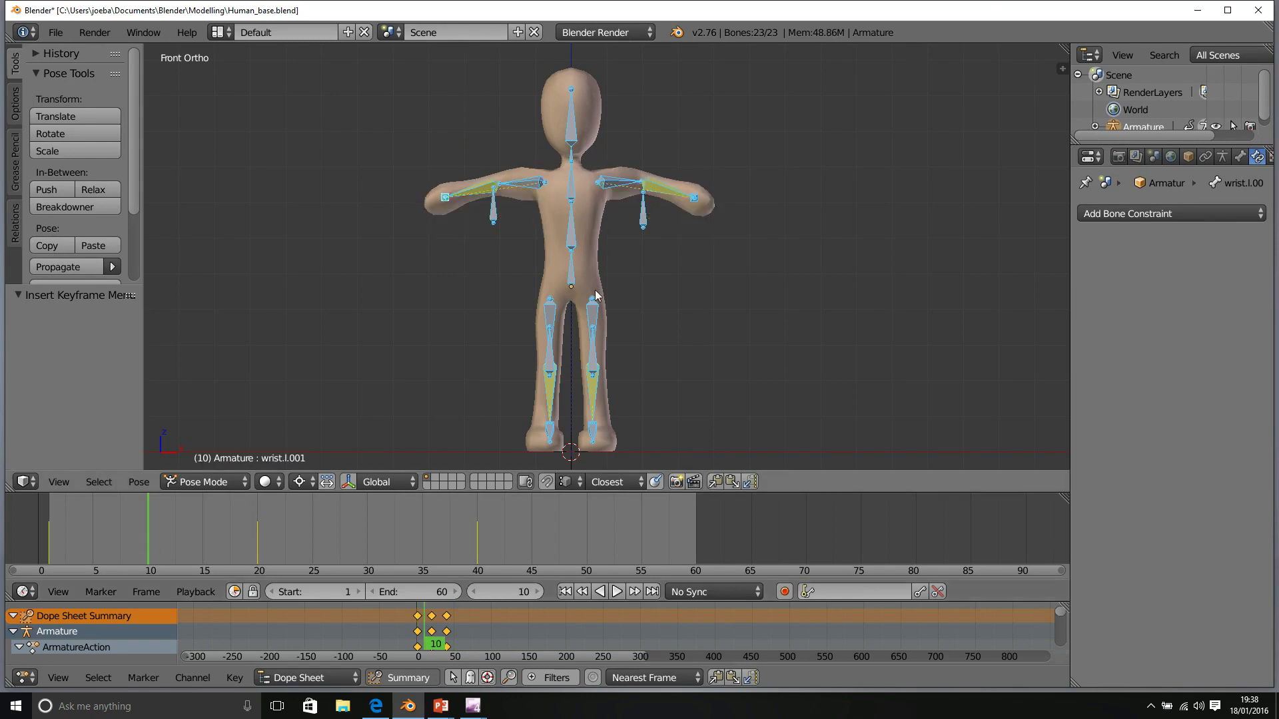
pyautogui.hotkey('ctrl', 'Tab')
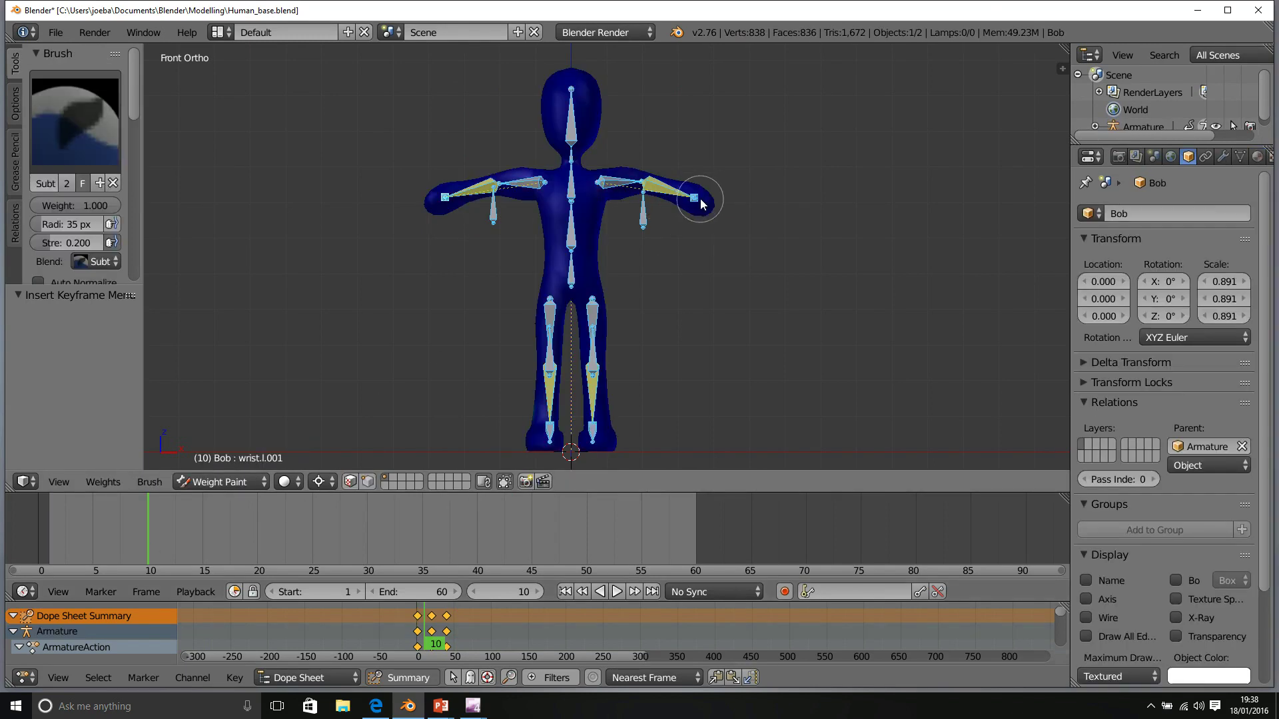
pyautogui.rightClick(666, 192)
pyautogui.rightClick(666, 191)
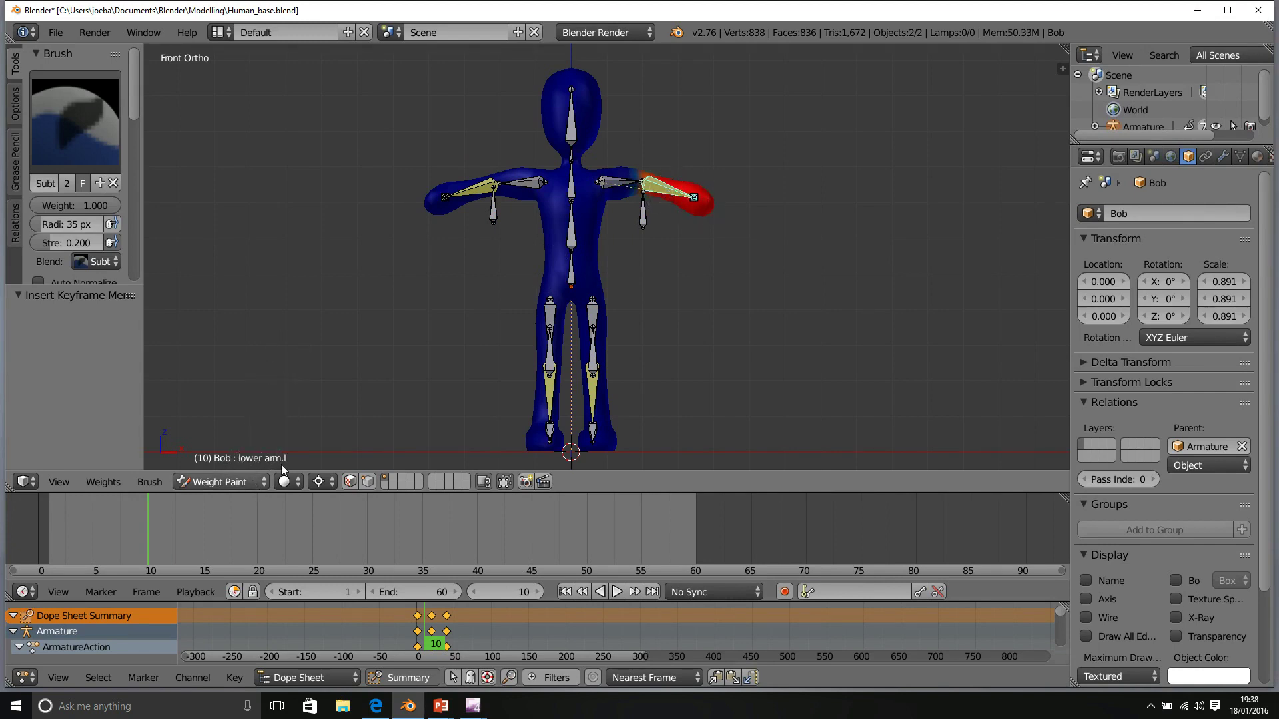
pyautogui.rightClick(570, 227)
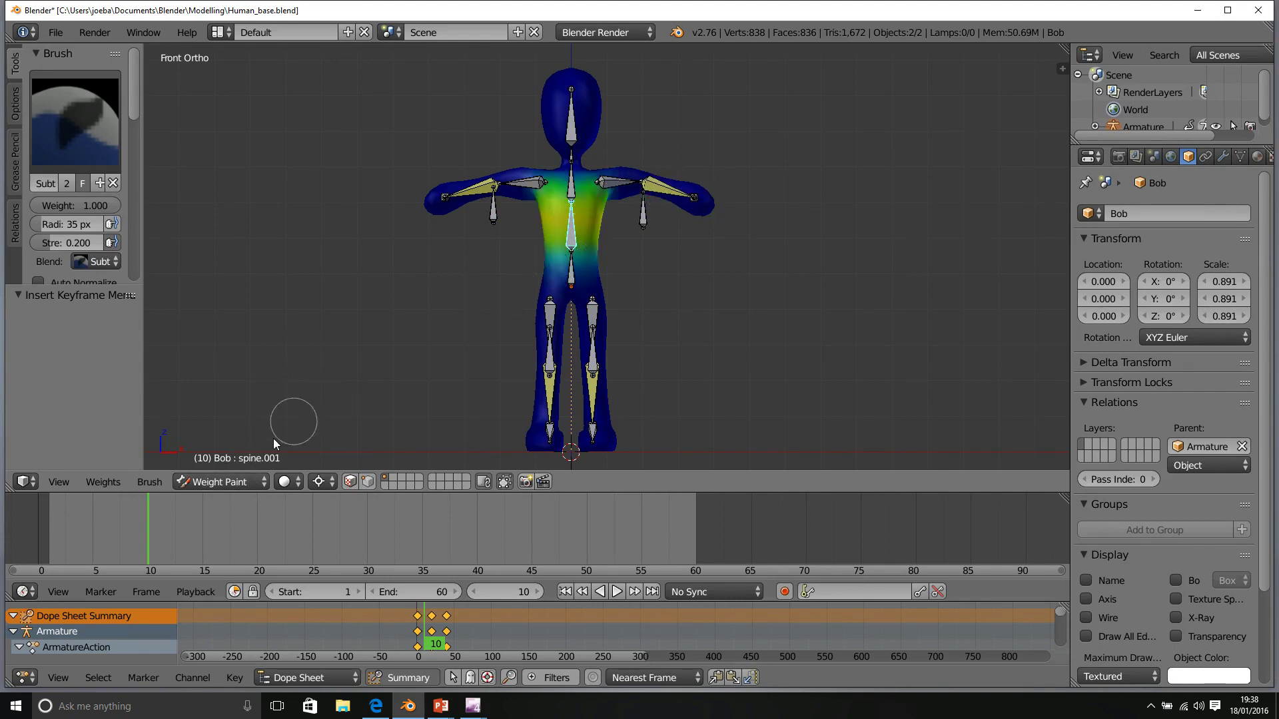
# - Return the mesh to Object Mode, select the armature and put it back in Pose Mode
pyautogui.click(251, 481)
pyautogui.click(252, 462)
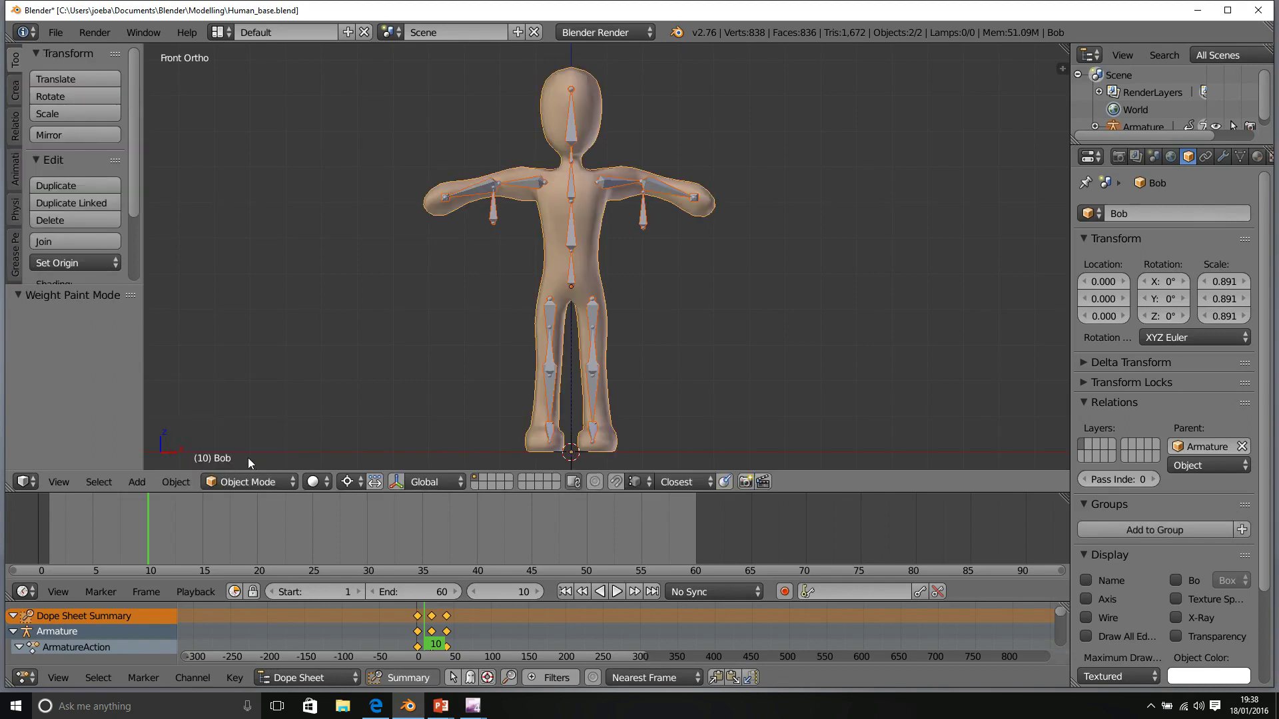
pyautogui.click(248, 480)
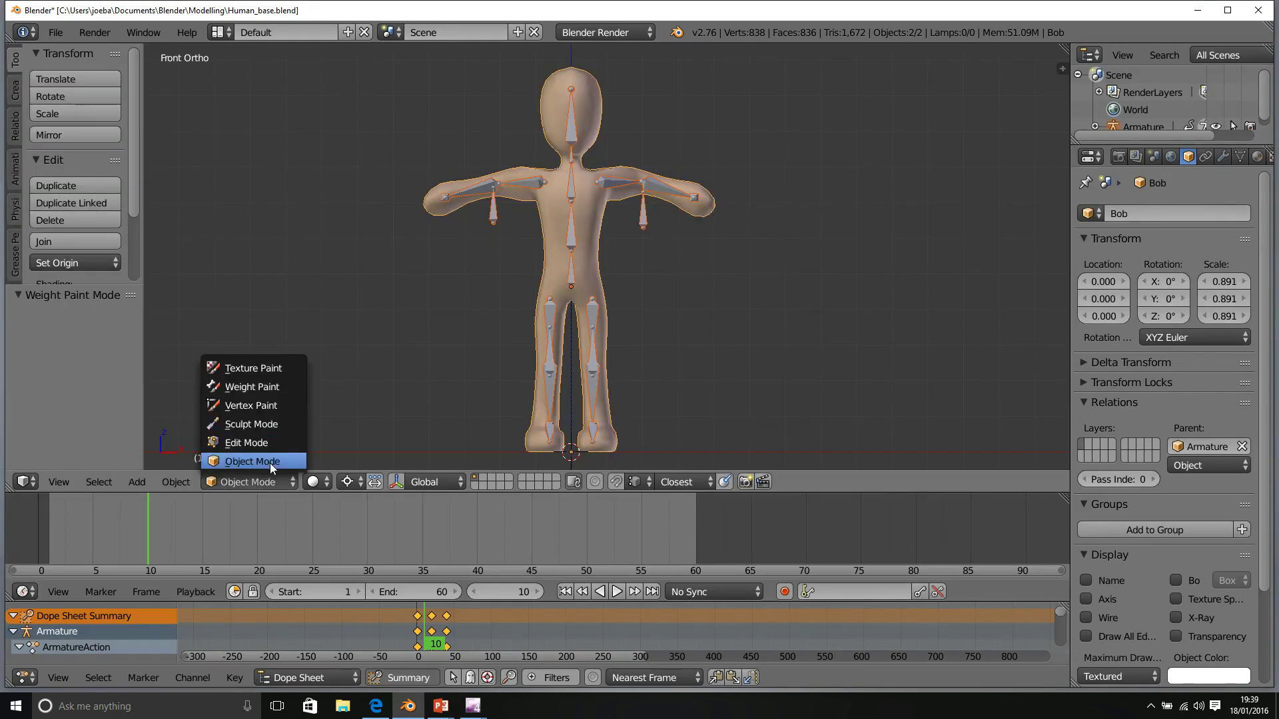
pyautogui.click(269, 462)
pyautogui.rightClick(571, 240)
pyautogui.hotkey('ctrl', 'Tab')
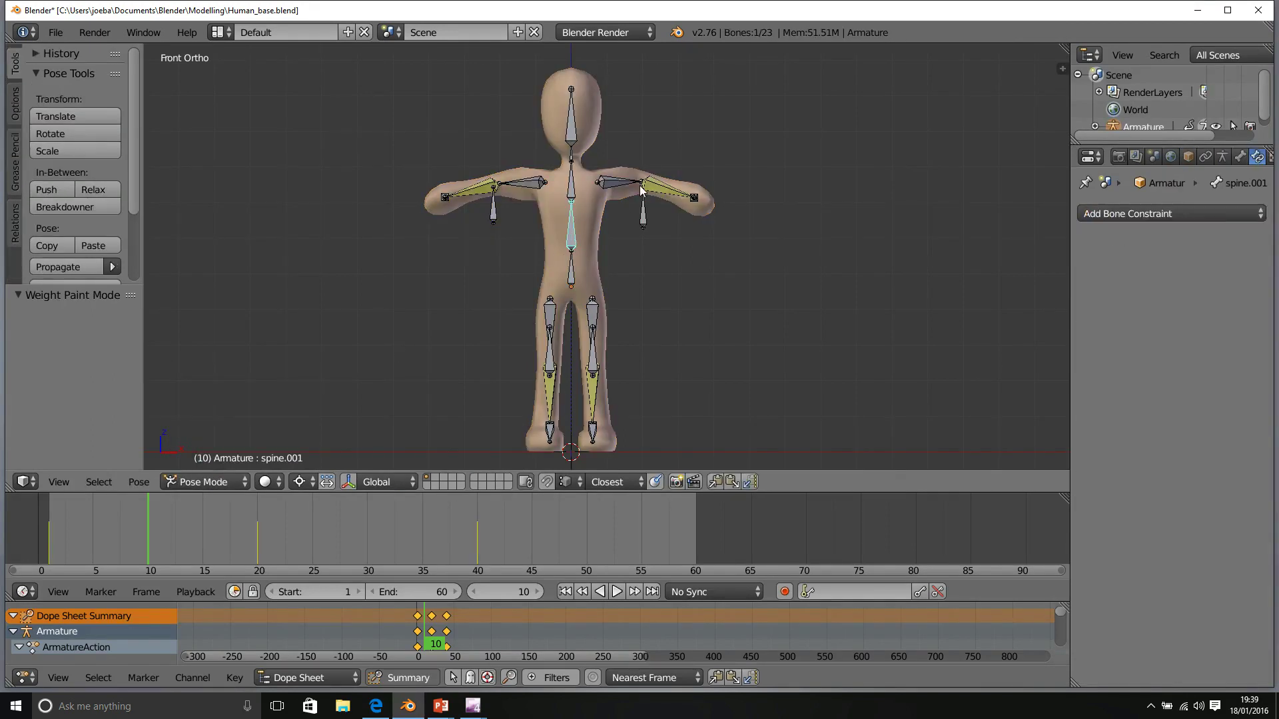
# - Move the wrist.l and wrist.l.001 IK bones so the arms stretch out slightly below shoulder level
pyautogui.moveTo(692, 208); pyautogui.dragTo(776, 167, button='middle')
pyautogui.rightClick(680, 221)
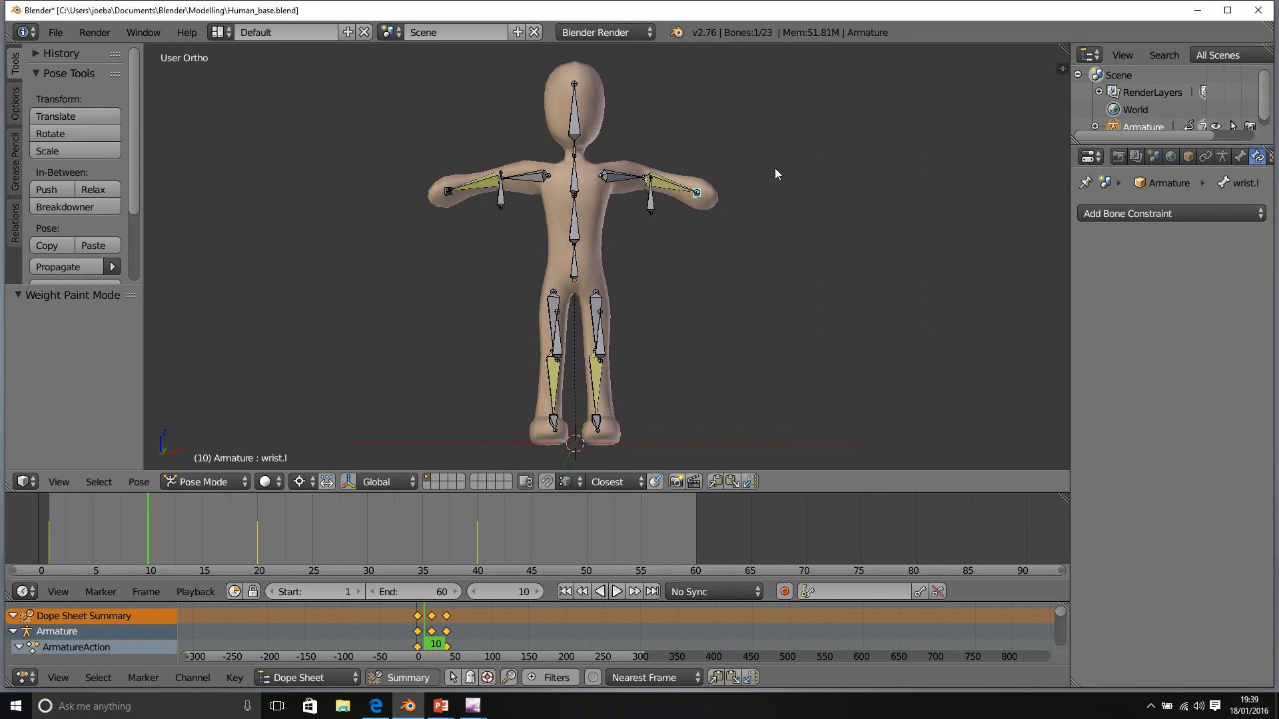
pyautogui.press('g')
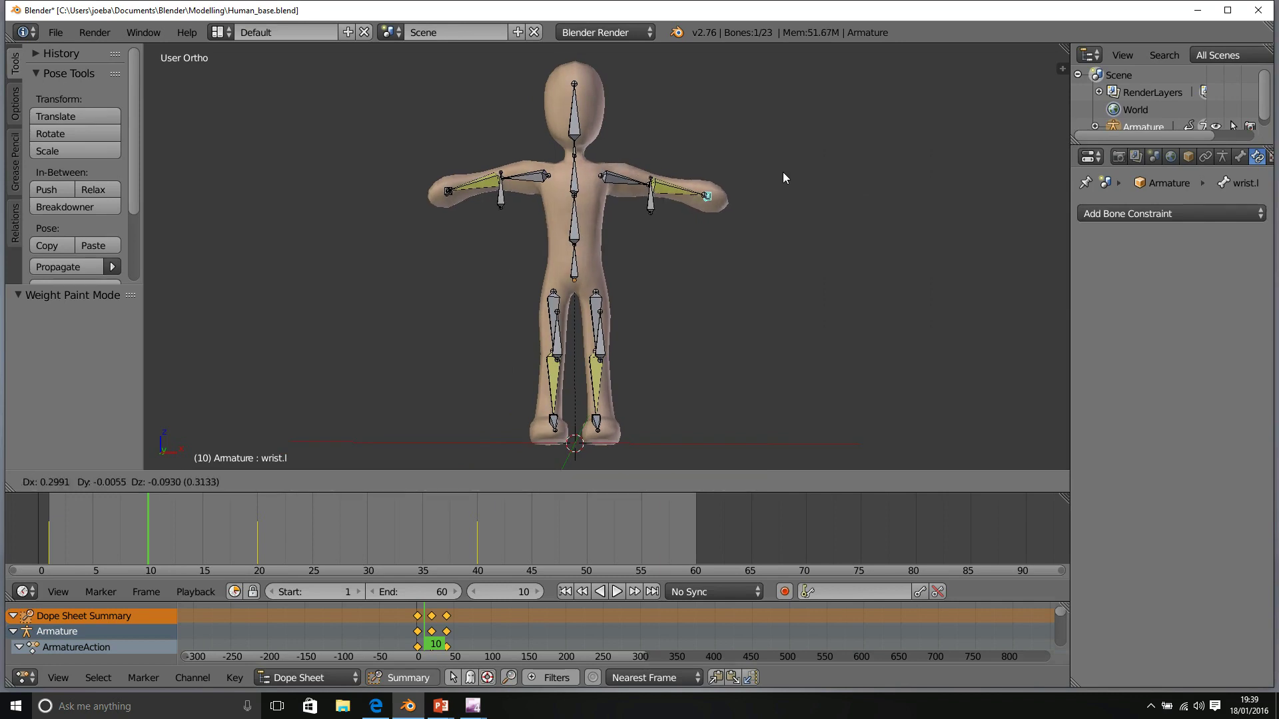
pyautogui.click(783, 172)
pyautogui.moveTo(512, 193); pyautogui.dragTo(443, 235, button='middle')
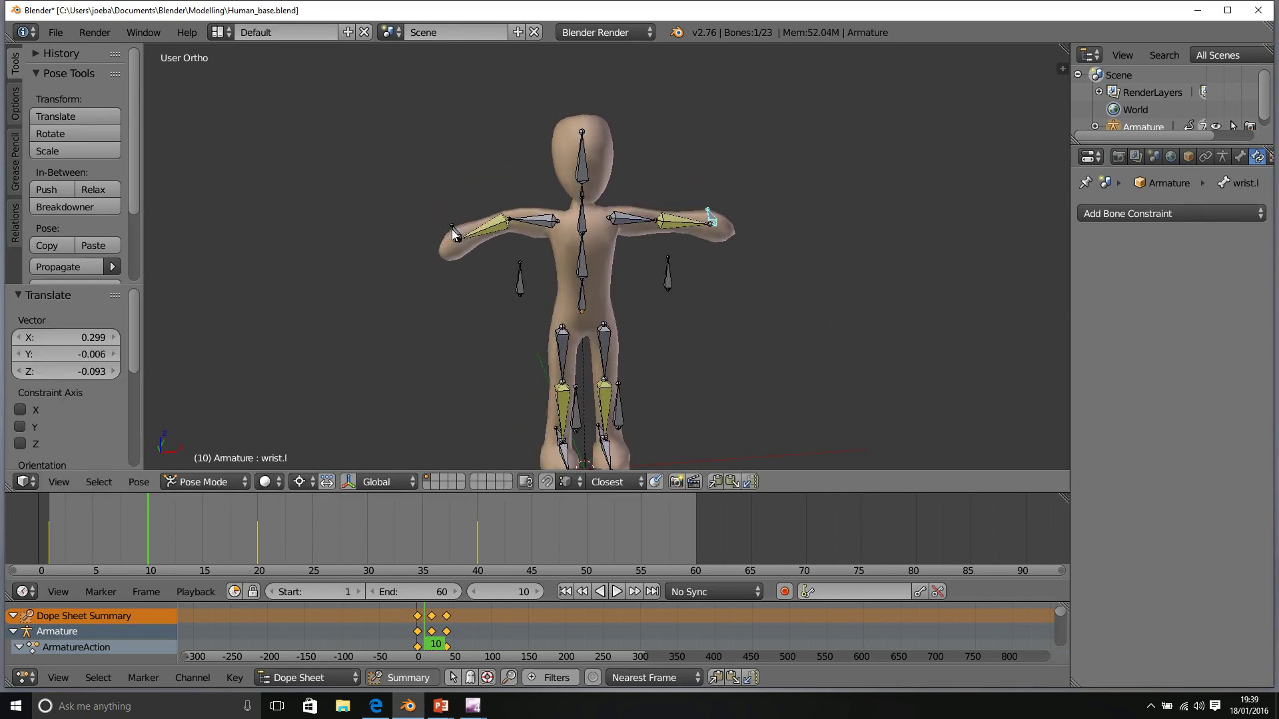
pyautogui.rightClick(452, 229)
pyautogui.press('g')
pyautogui.click(447, 229)
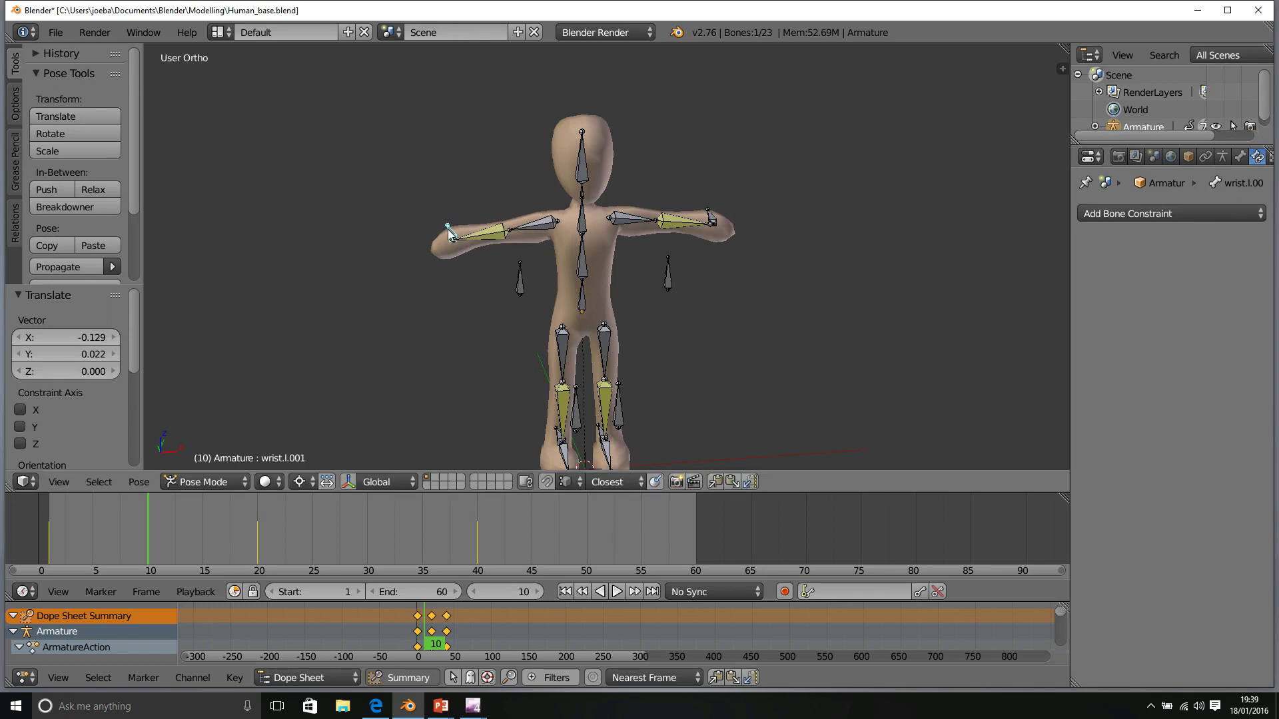
pyautogui.moveTo(447, 229); pyautogui.dragTo(527, 199, button='middle')
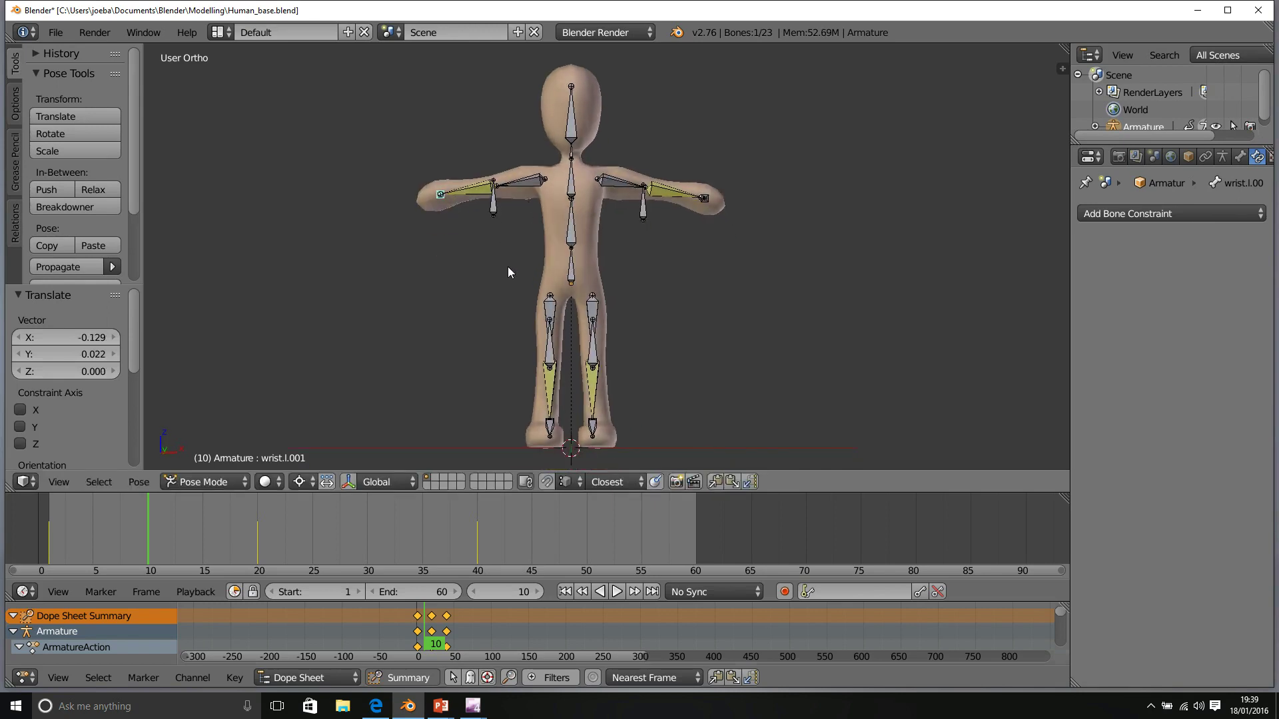
# - Keyframe location, rotation and scale for all armature bones at frame 10
pyautogui.press('a')
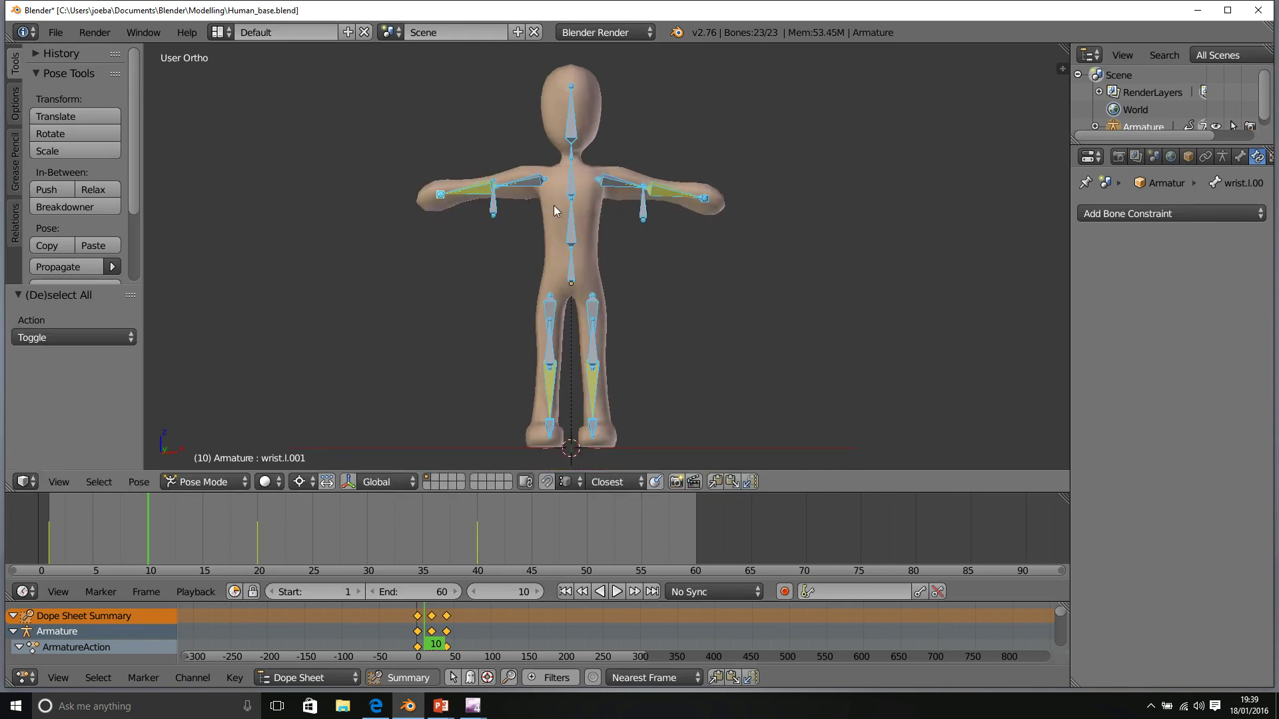
pyautogui.press('i')
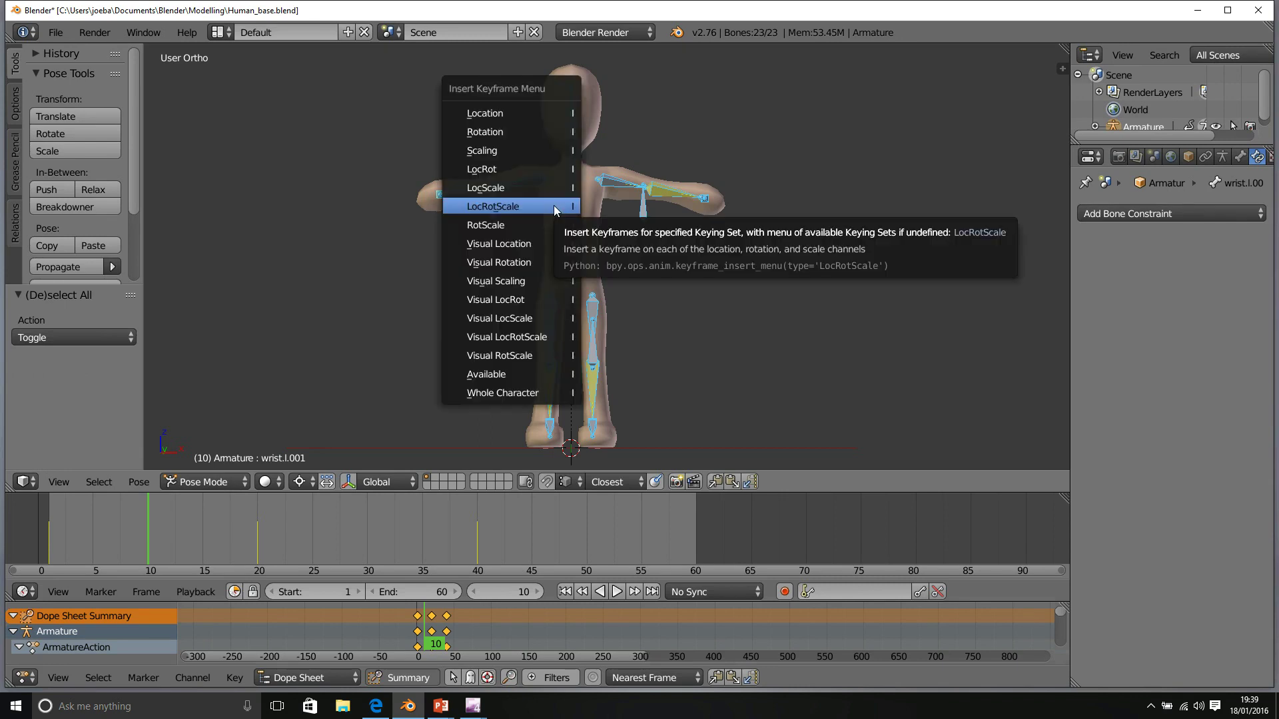
pyautogui.click(553, 207)
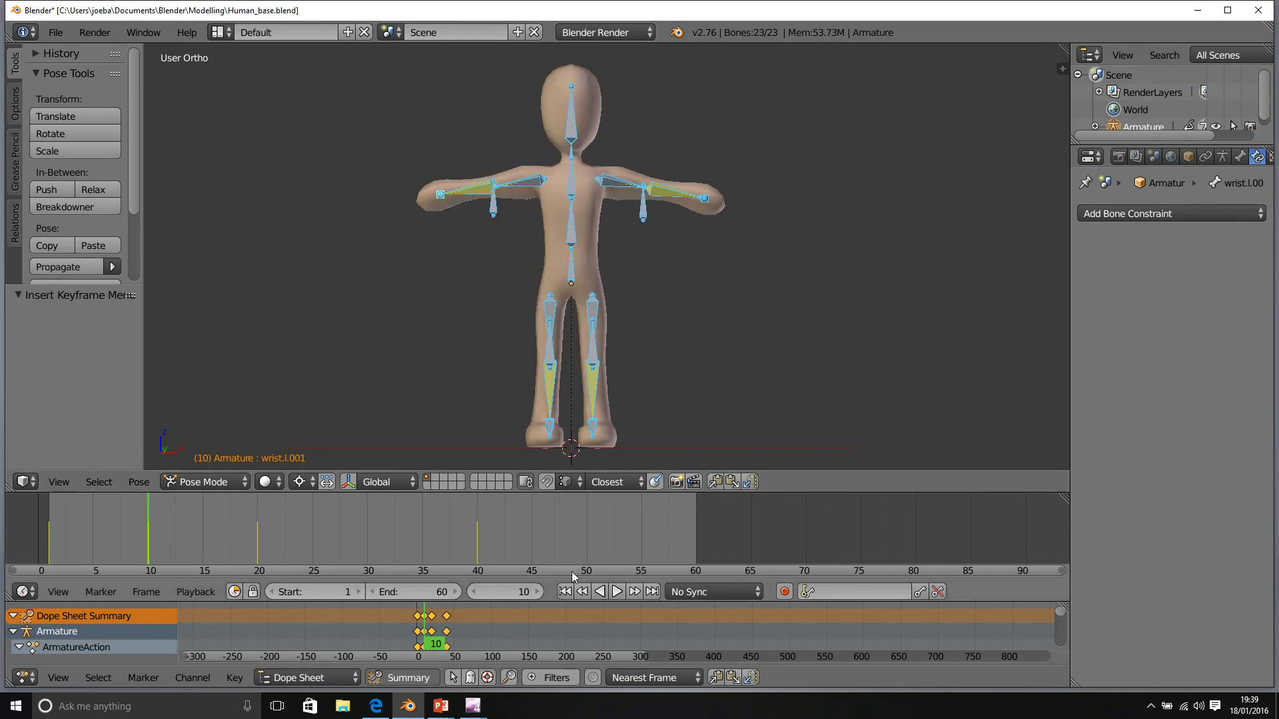
# - Play the animation from the start to check the arm motion, then return to frame 1
pyautogui.click(564, 592)
pyautogui.click(617, 591)
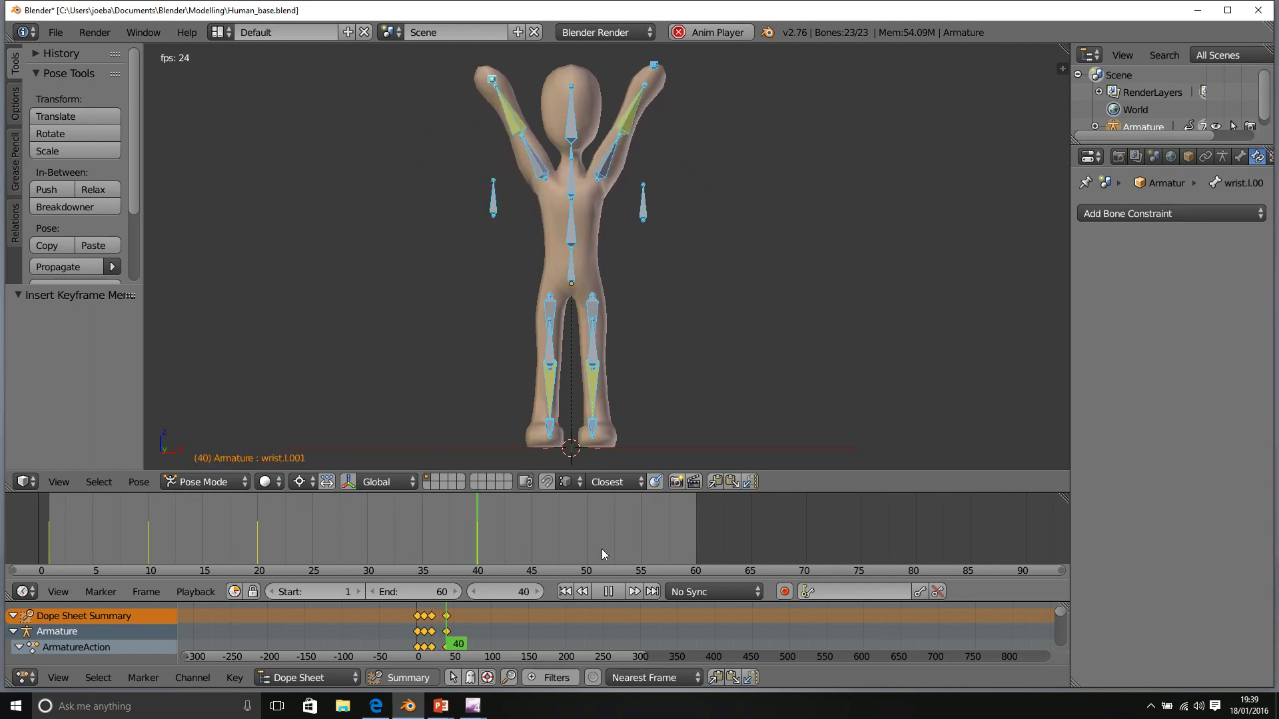
pyautogui.click(608, 592)
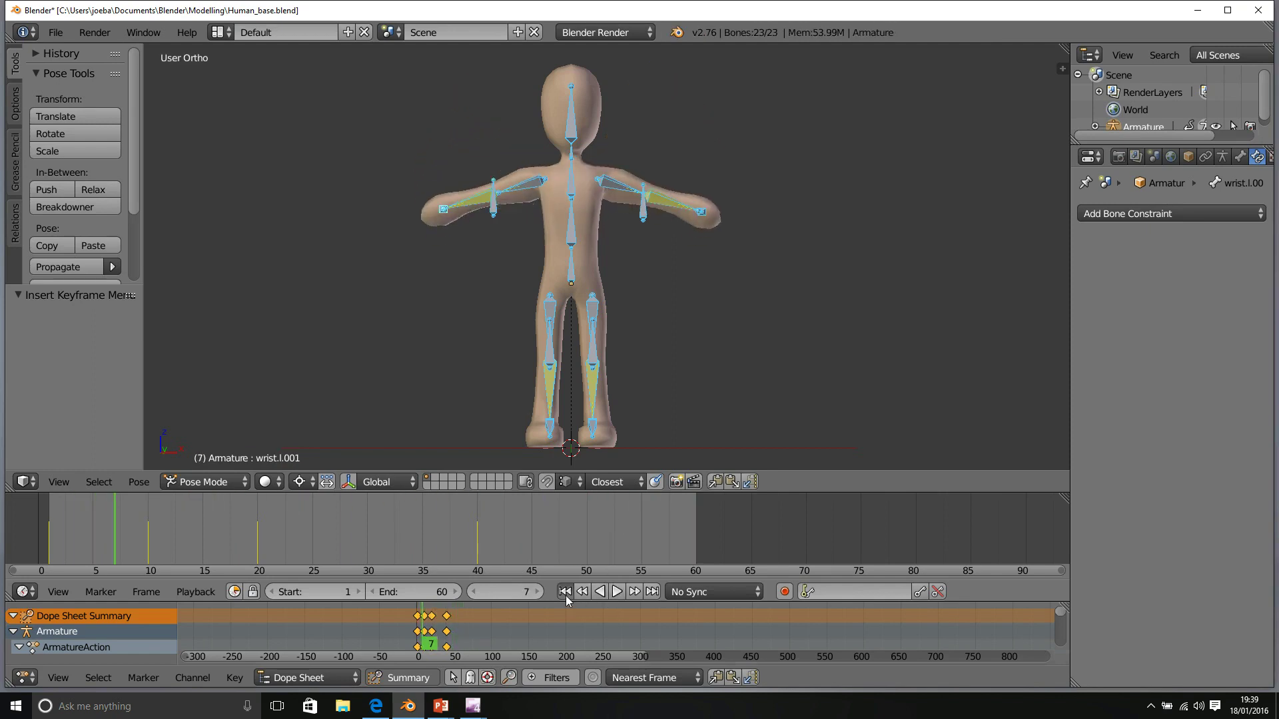
pyautogui.click(566, 596)
pyautogui.click(231, 483)
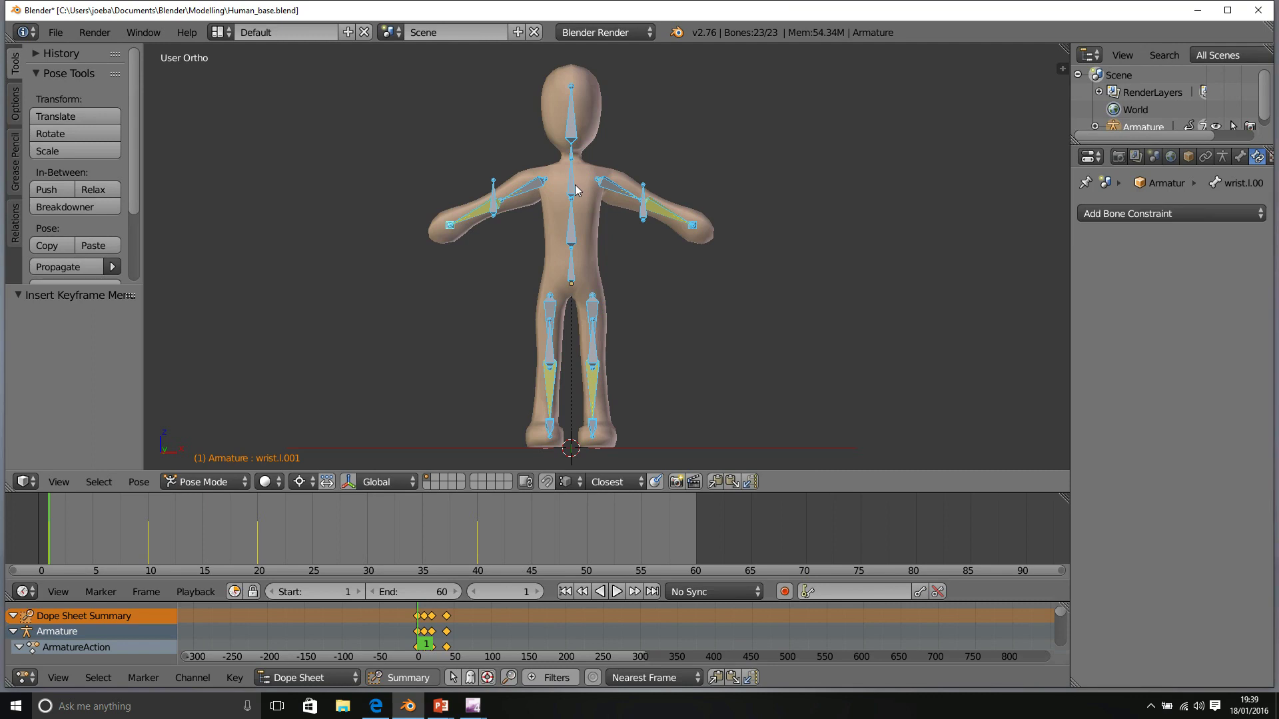
# - Hide all the bones, play the mesh-only animation, and stop back at frame 1
pyautogui.press('h')
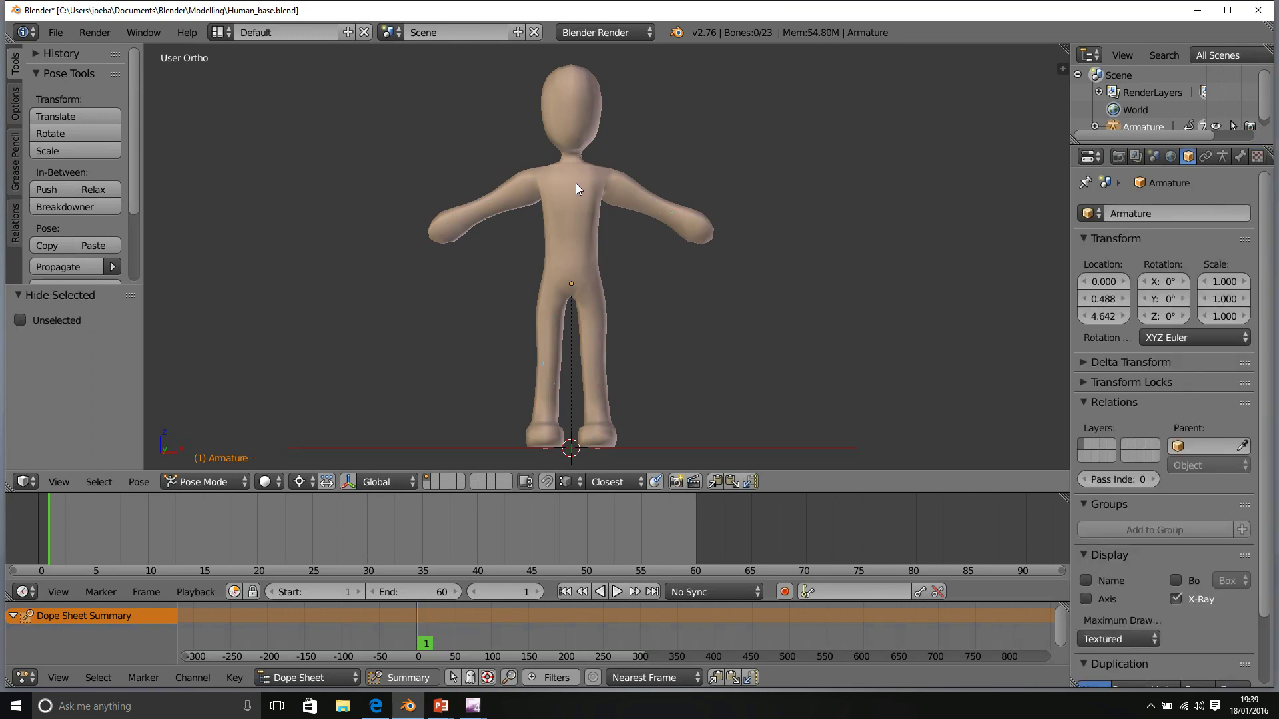
pyautogui.hotkey('alt', 'h')
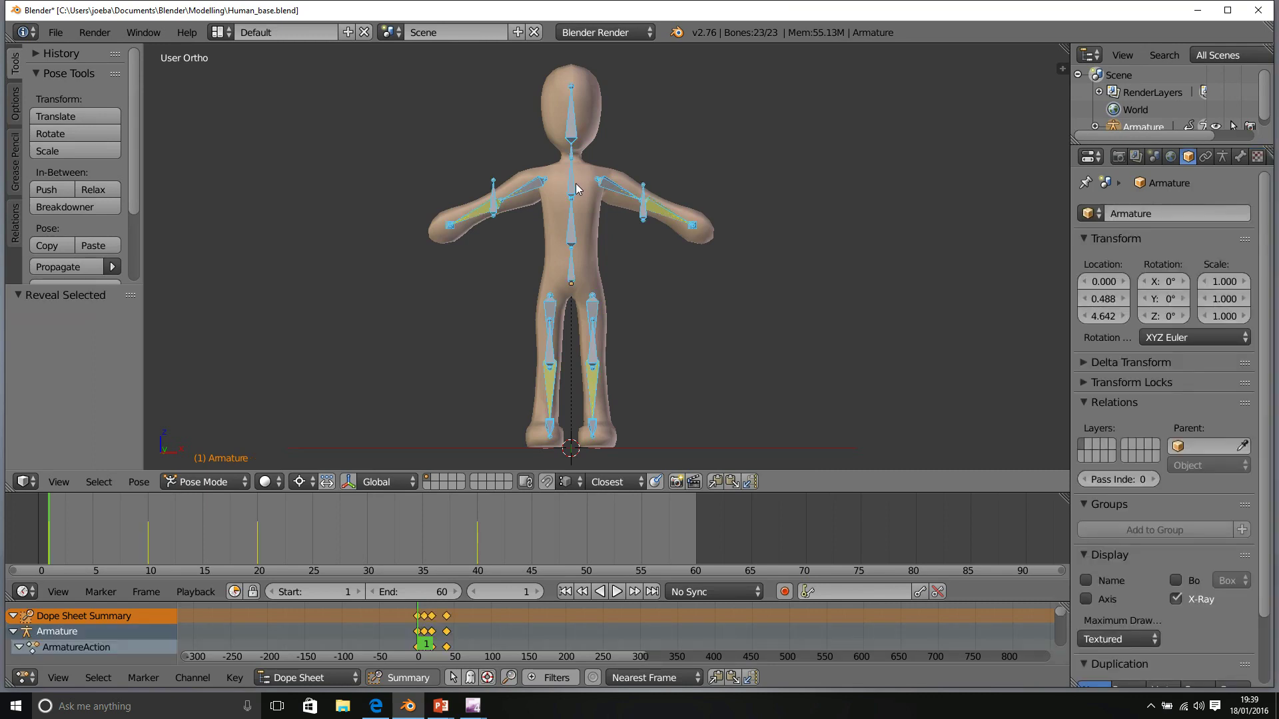
pyautogui.press('h')
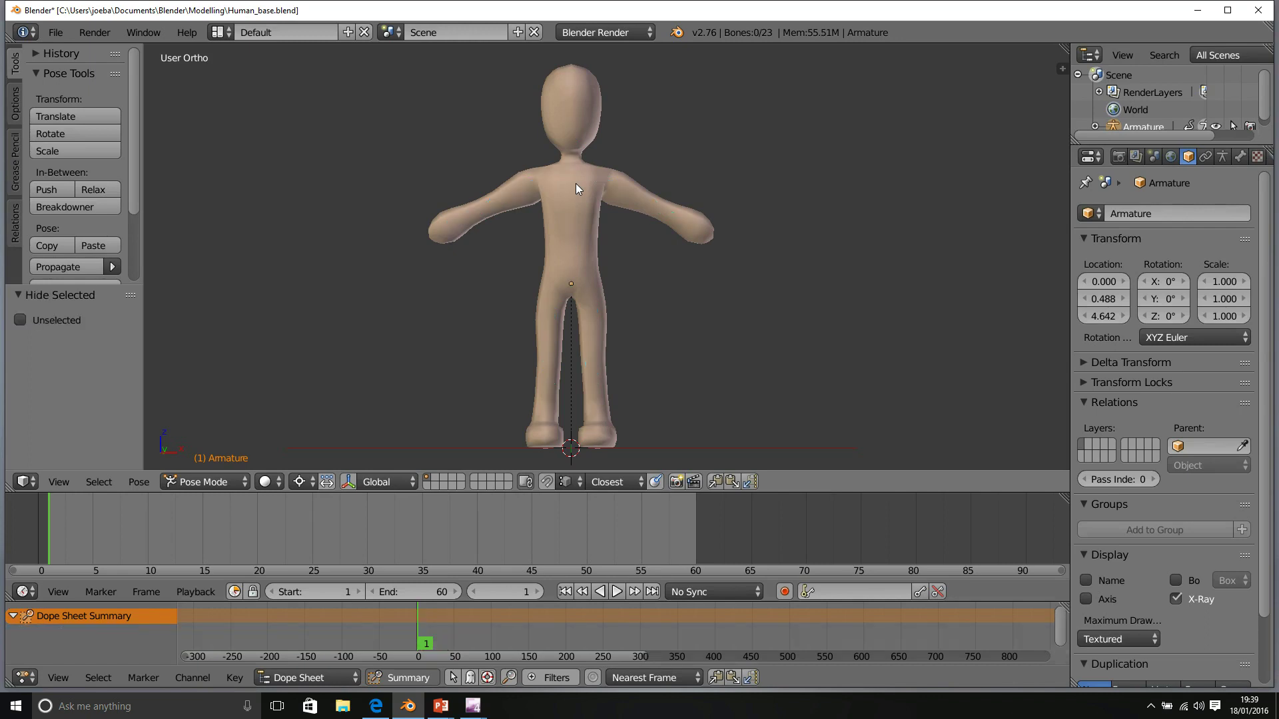
pyautogui.click(618, 591)
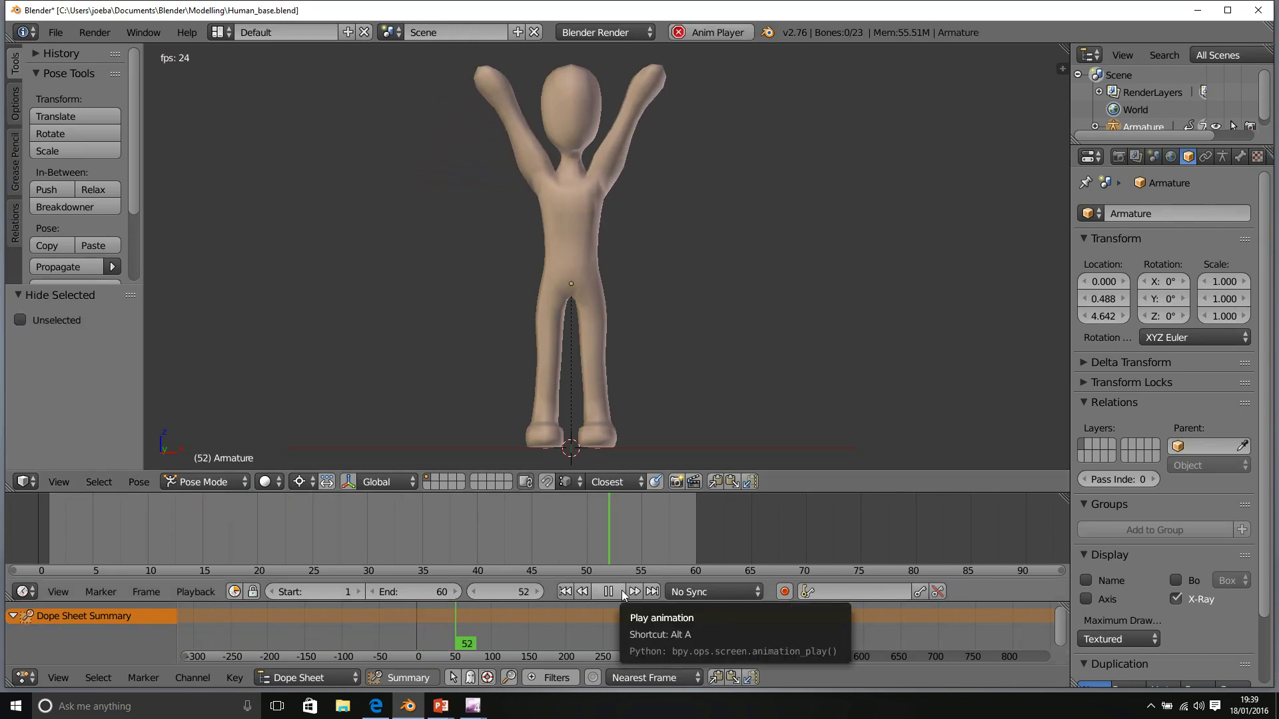
pyautogui.click(566, 592)
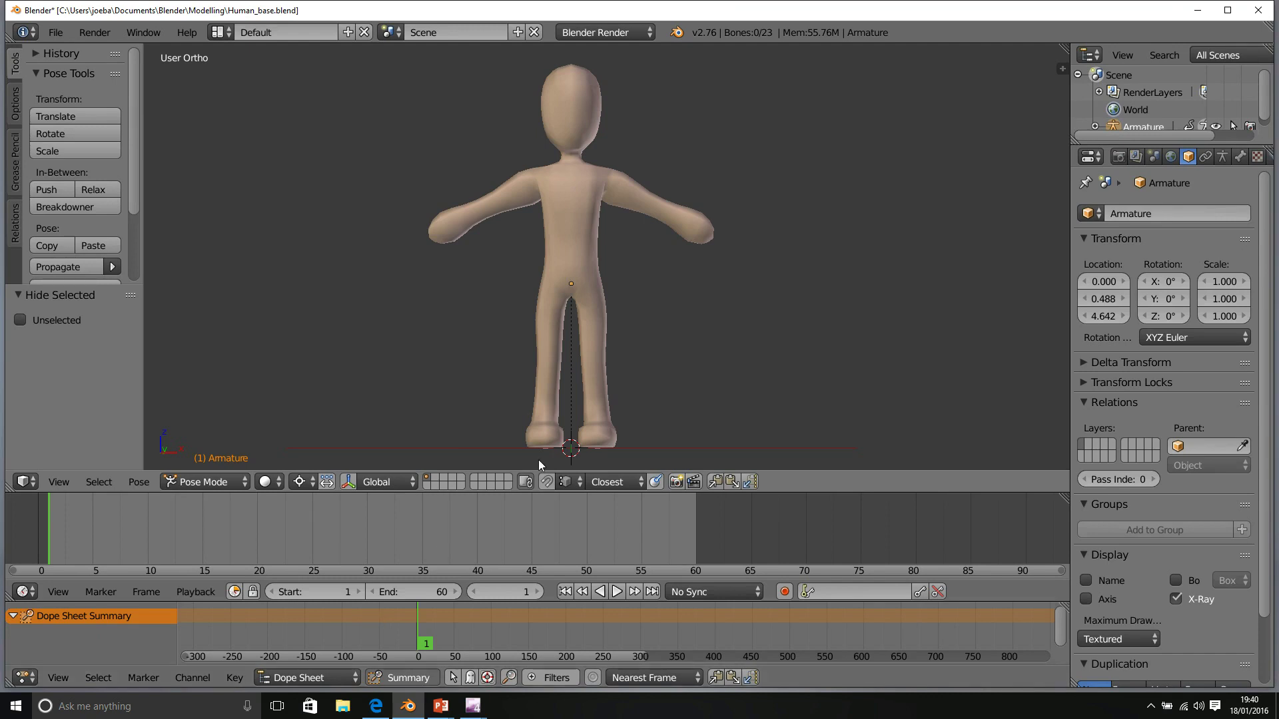
# - Reveal all 23 hidden armature bones with Alt+H
pyautogui.hotkey('alt', 'h')
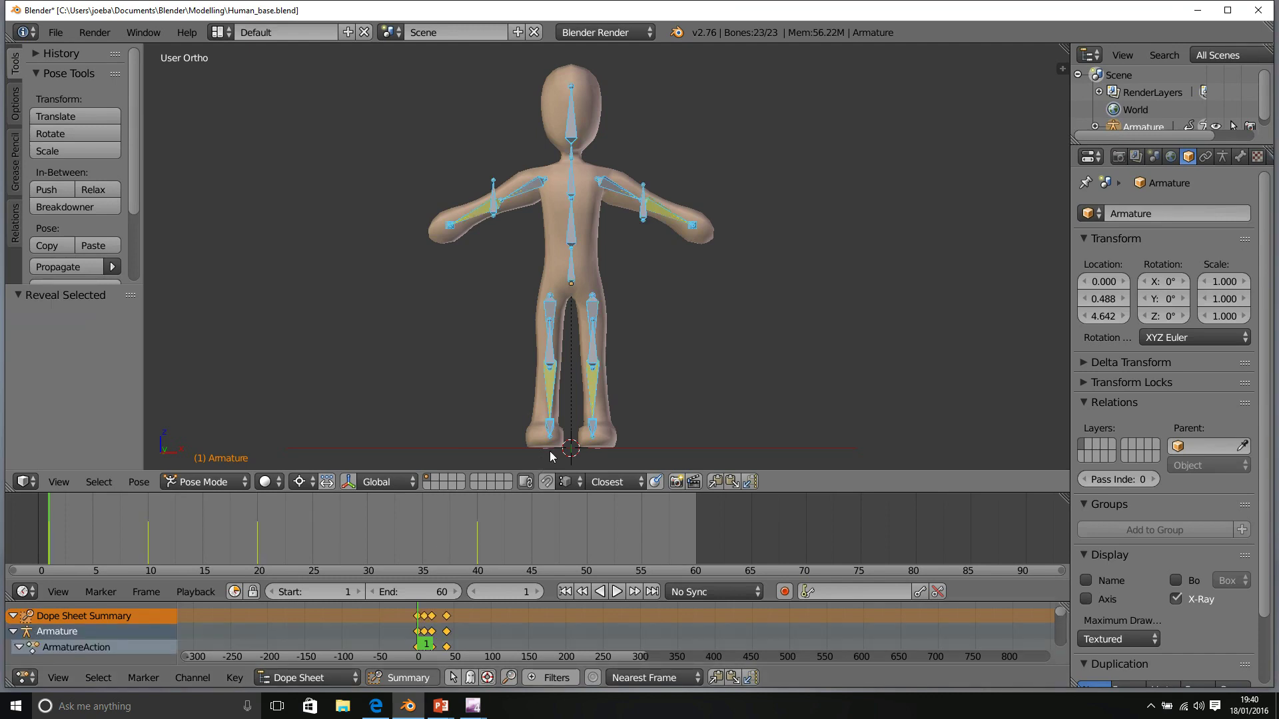